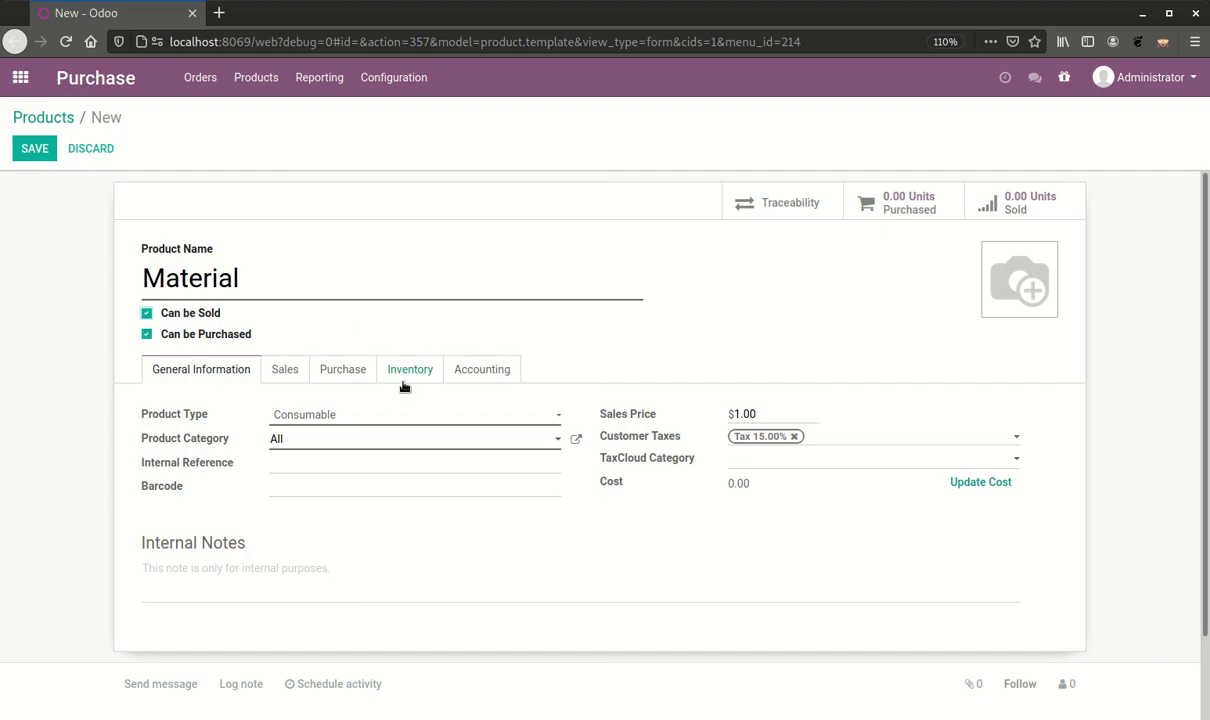
- Set the Material product's type to Storable Product and its product category to All / Saleable
click(387, 481)
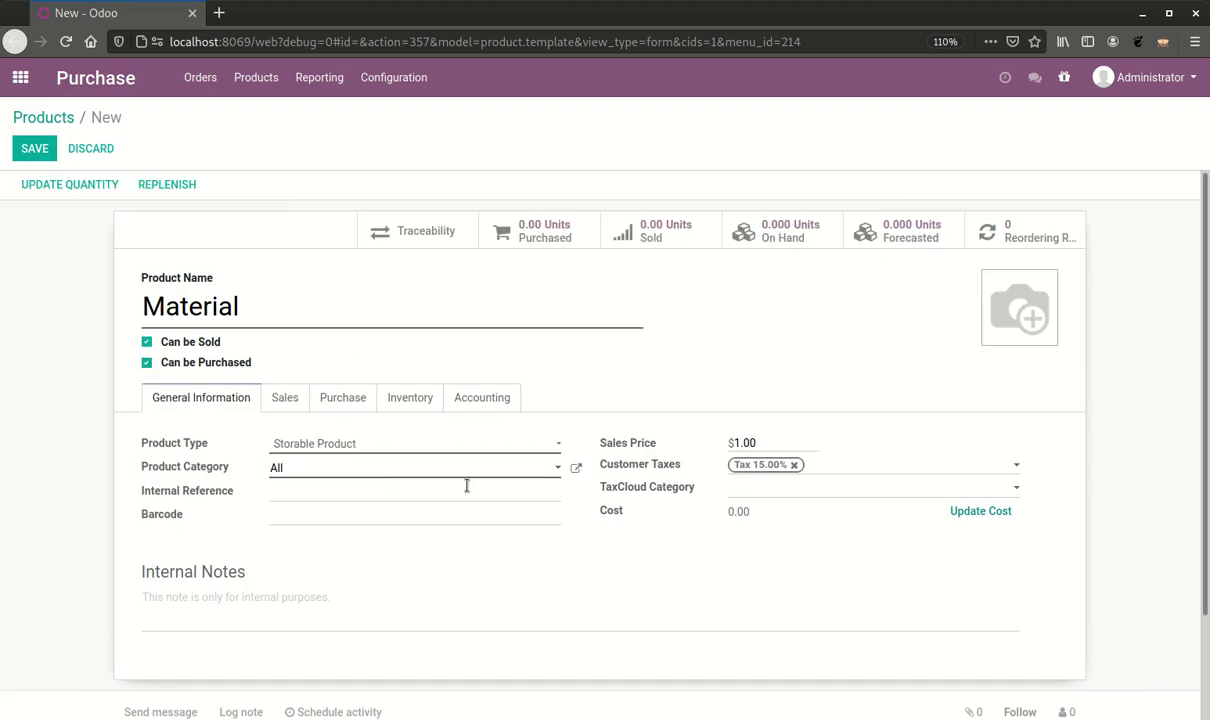
click(459, 537)
- Set the Saleable category's costing method to Average Cost (AVCO) and its inventory valuation to Automated, and save the category
click(580, 470)
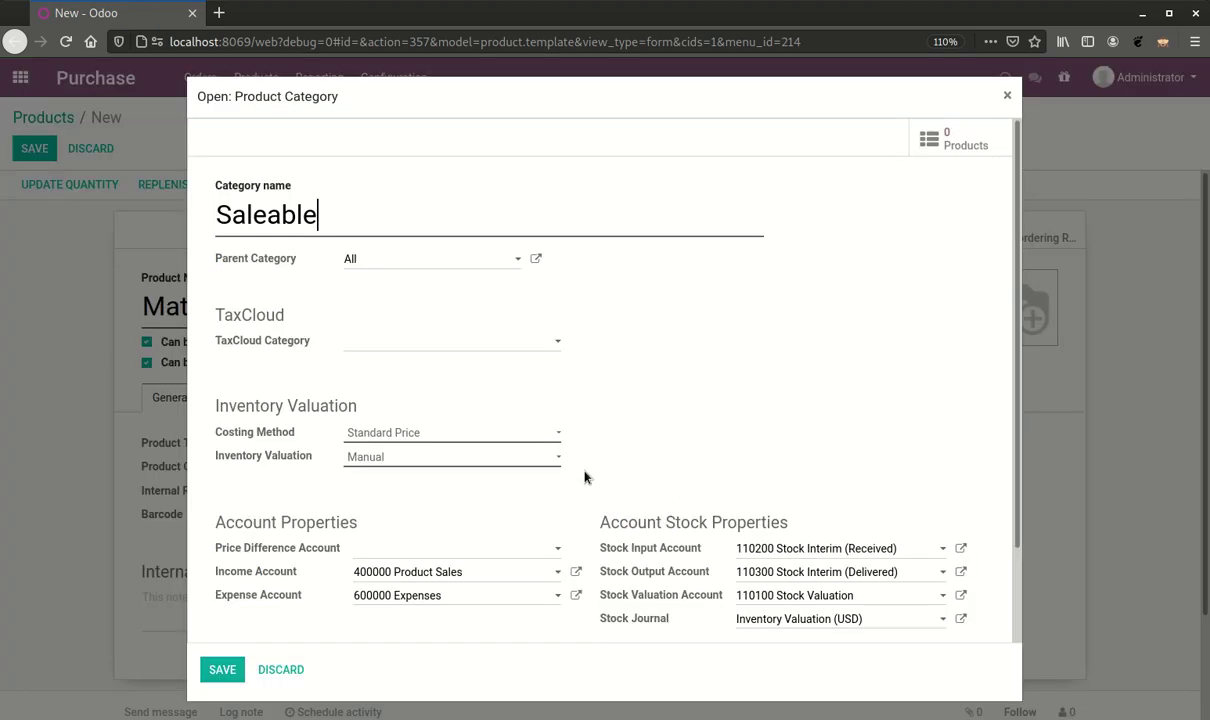
click(445, 507)
click(356, 215)
click(406, 503)
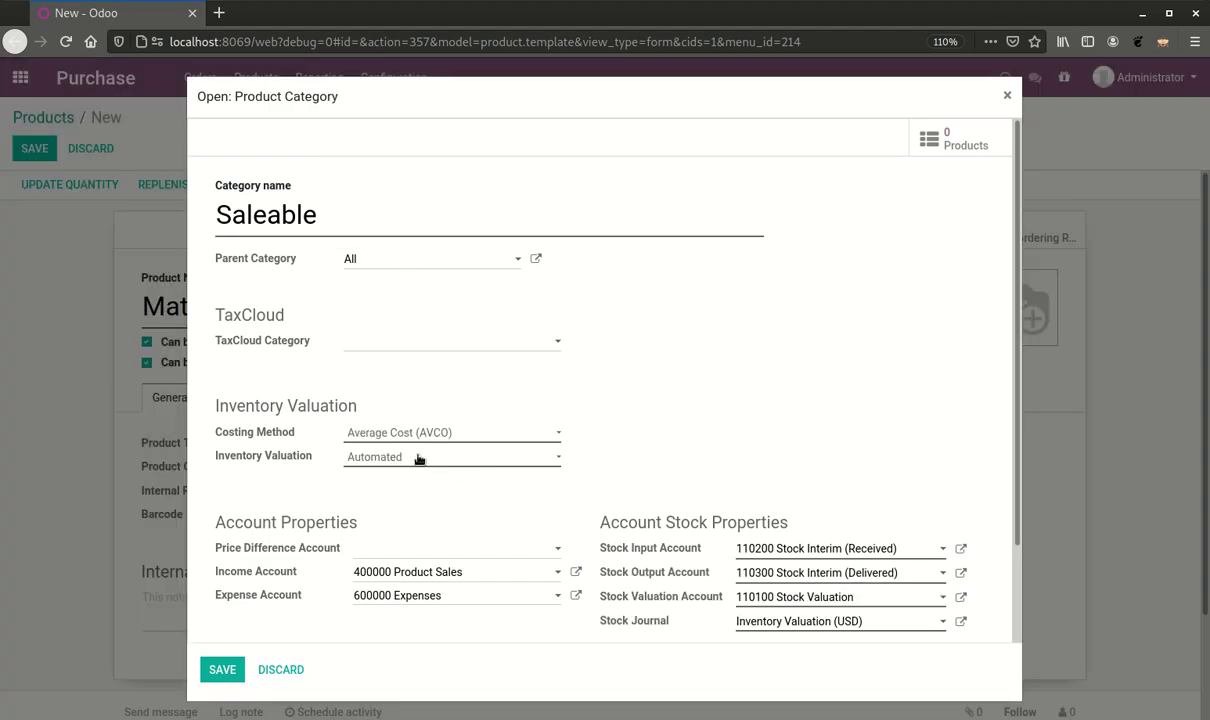
scroll(530, 525, down, 2)
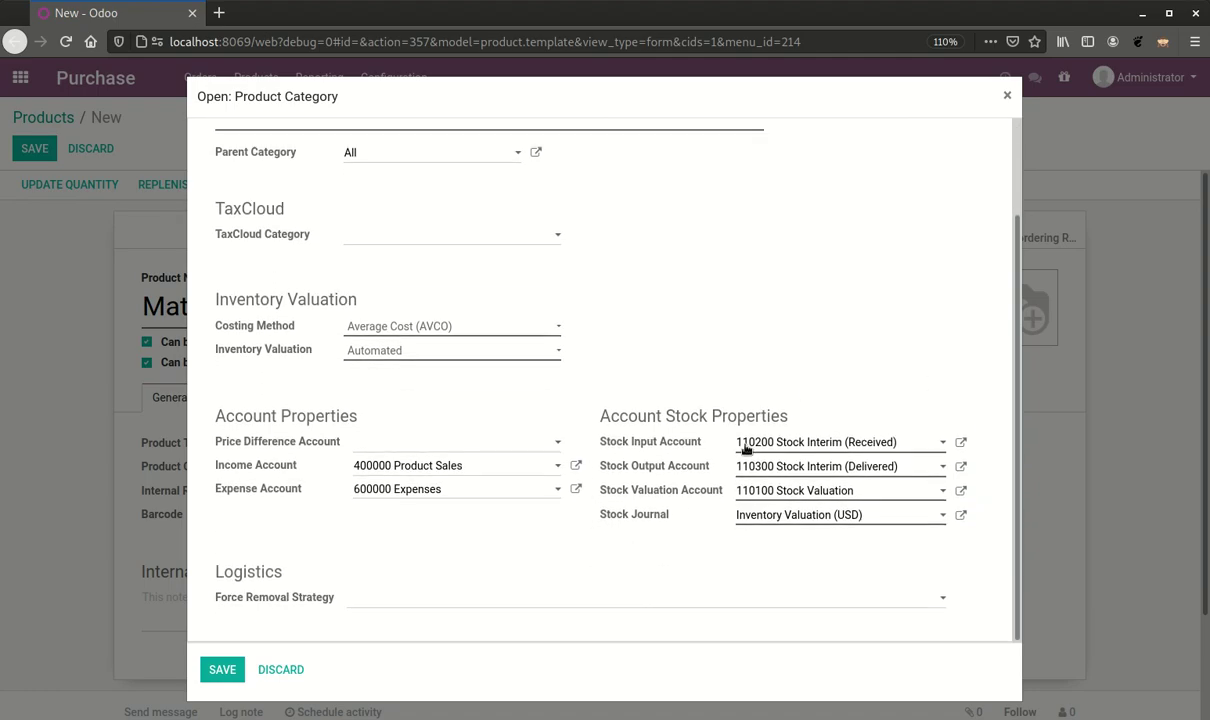
click(222, 669)
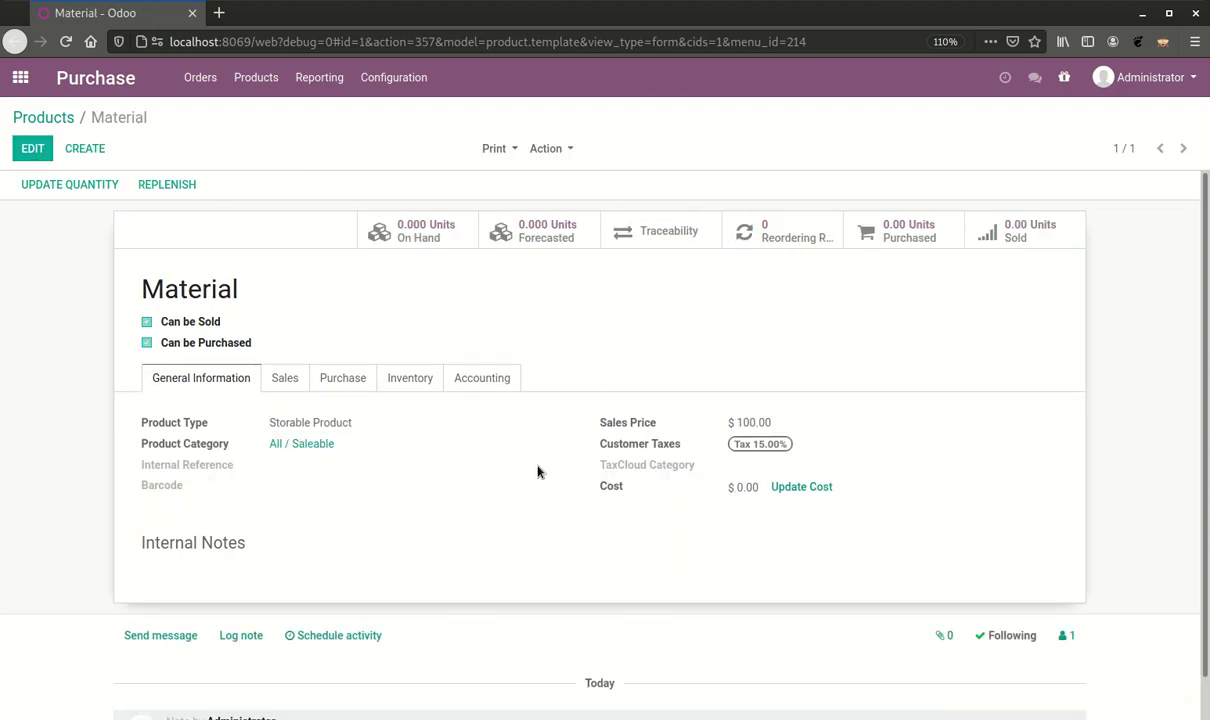
- Start a new request for quotation and create Supplier as its vendor
click(96, 77)
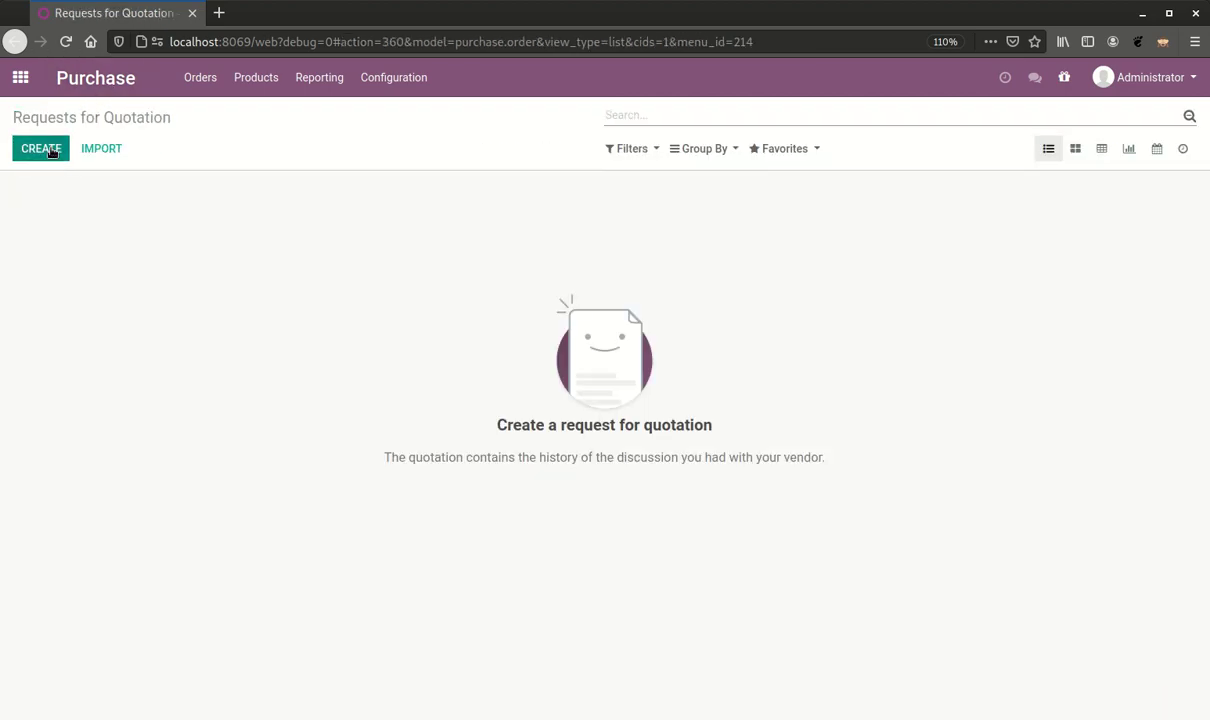
text(Supplier)
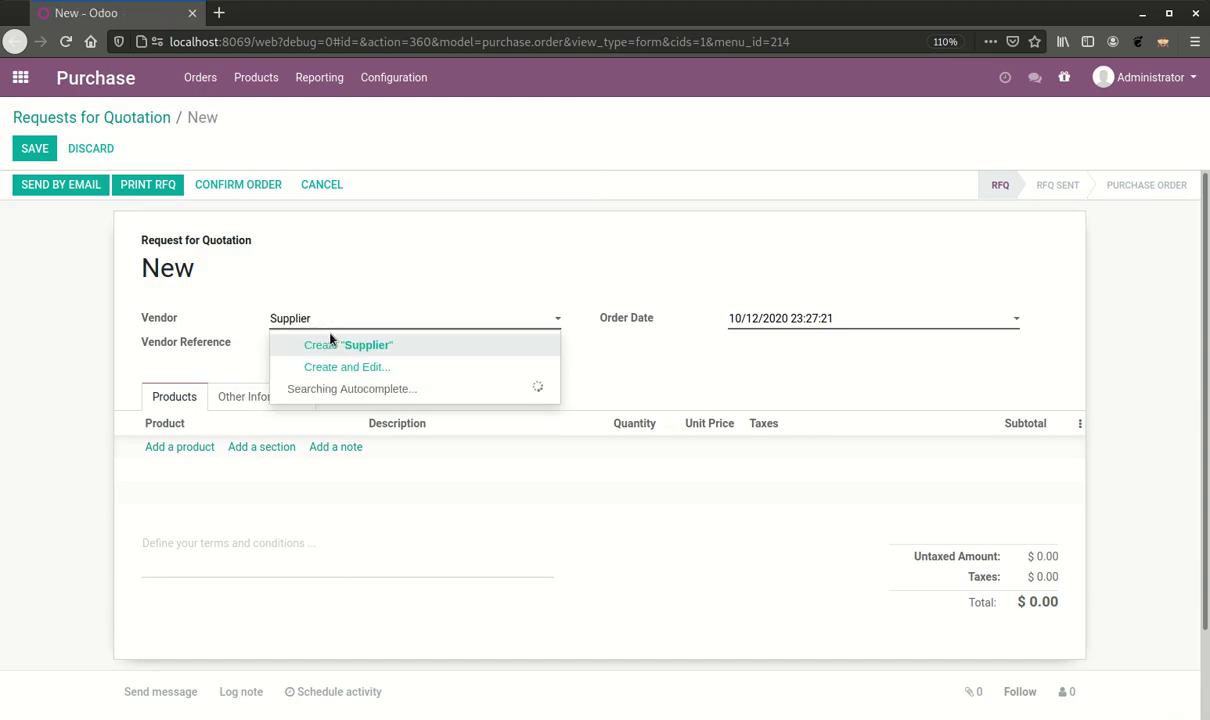
click(332, 344)
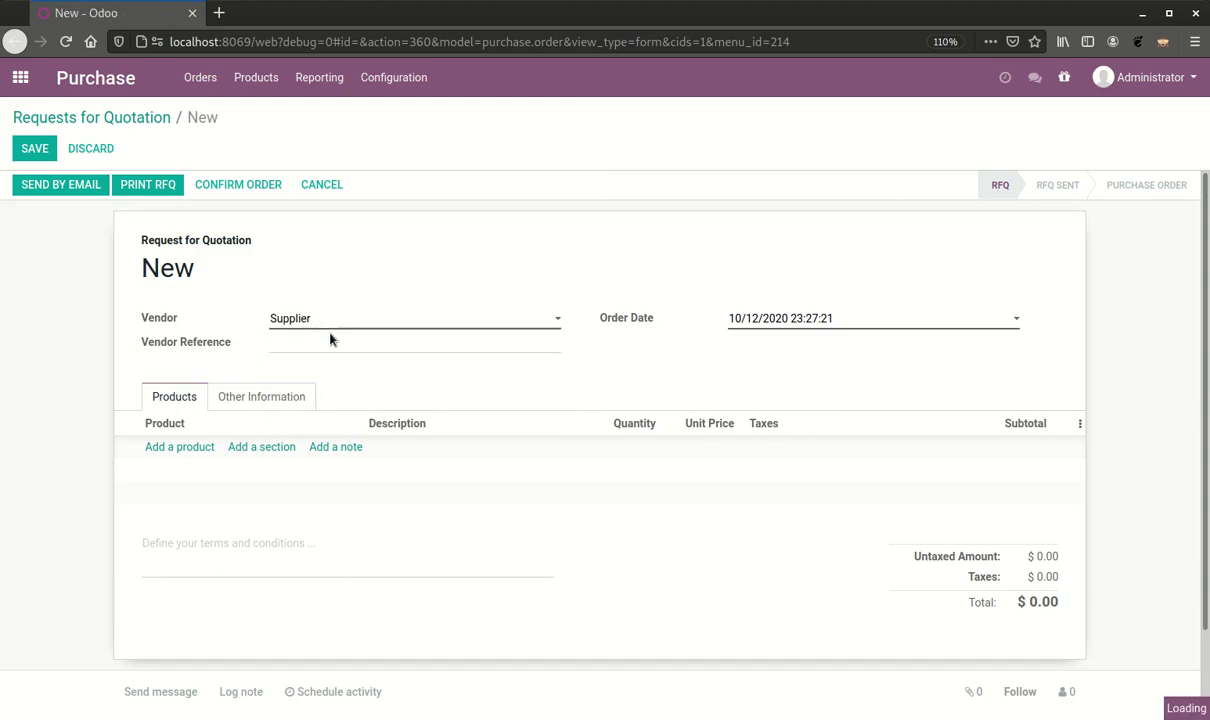
- Add an order line for 10 units of Material at a unit price of 70 and save the request for quotation
click(192, 447)
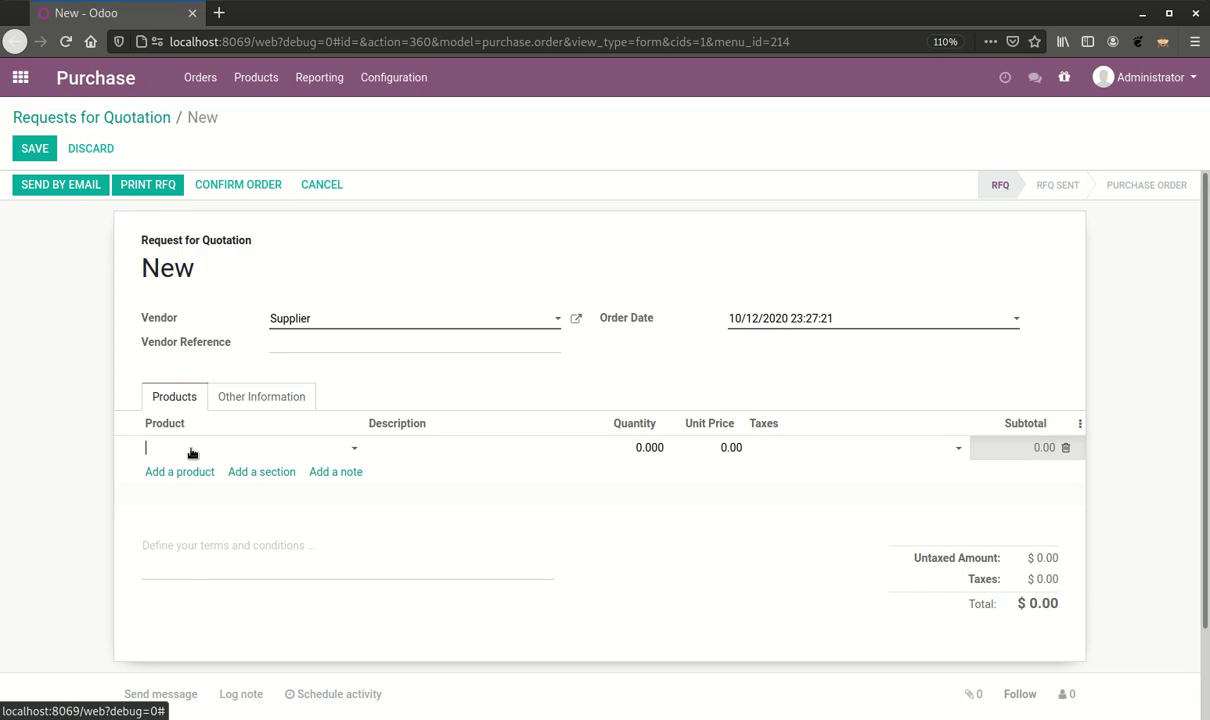
text(Mat)
key(Tab)
text(10)
key(Tab)
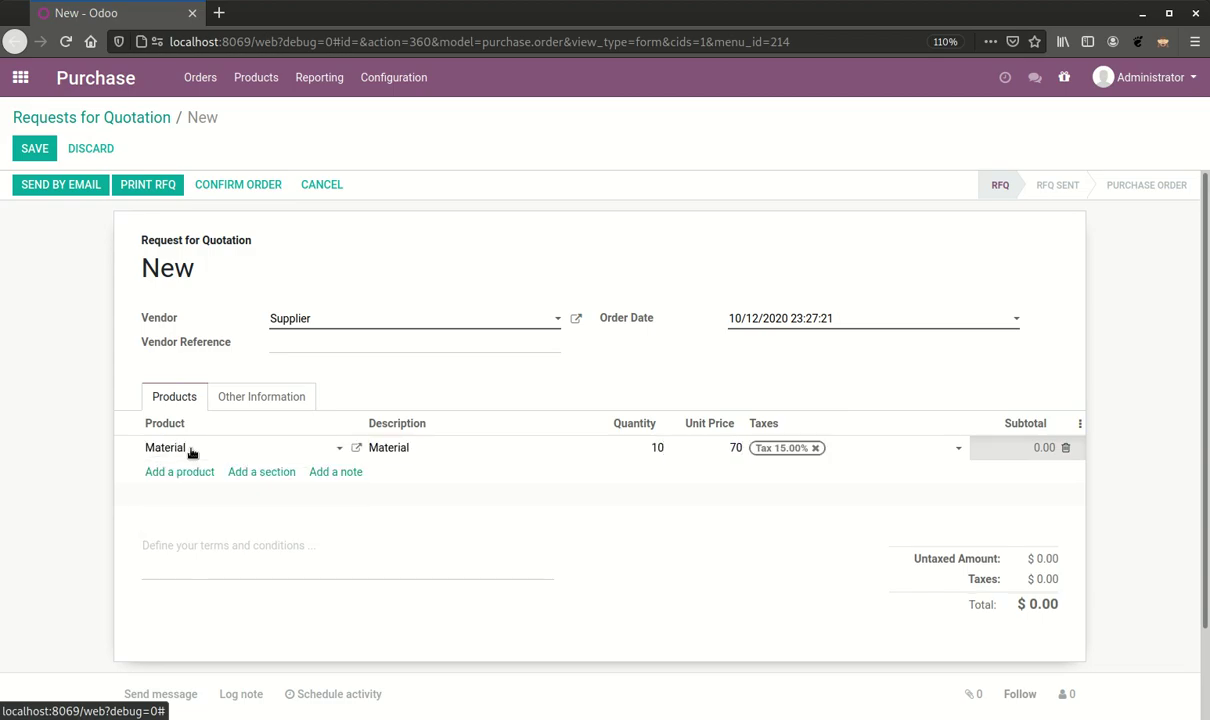
click(437, 395)
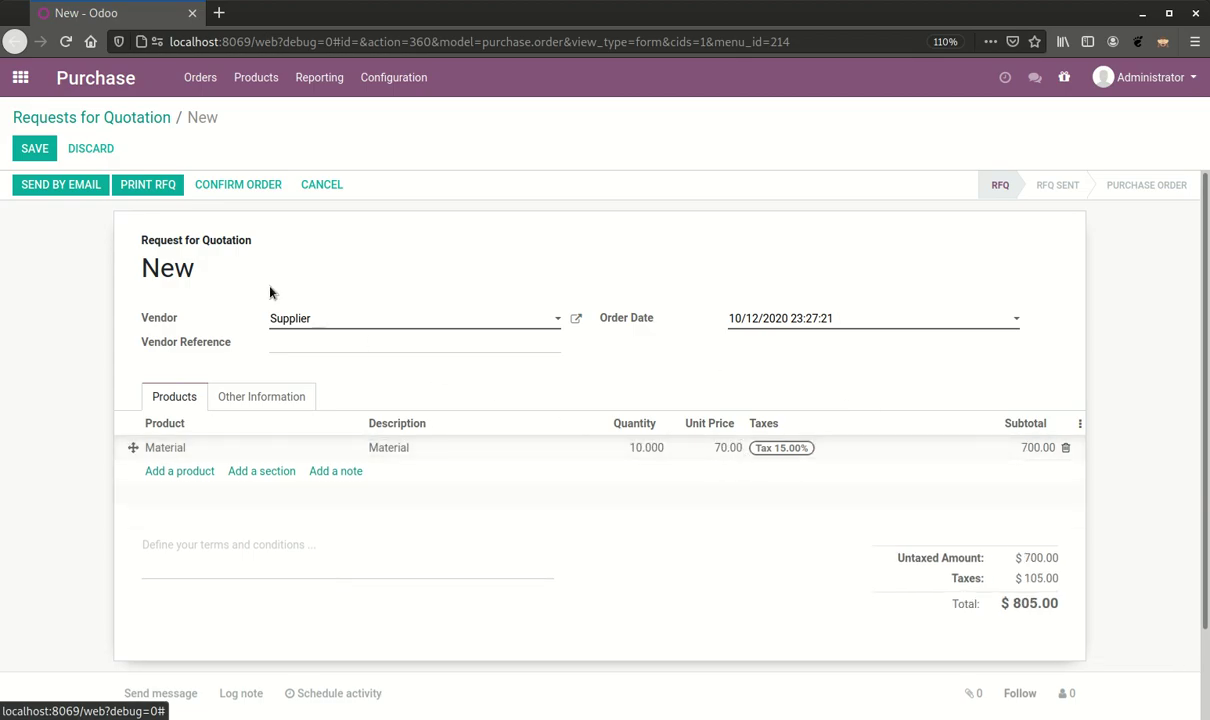
click(35, 148)
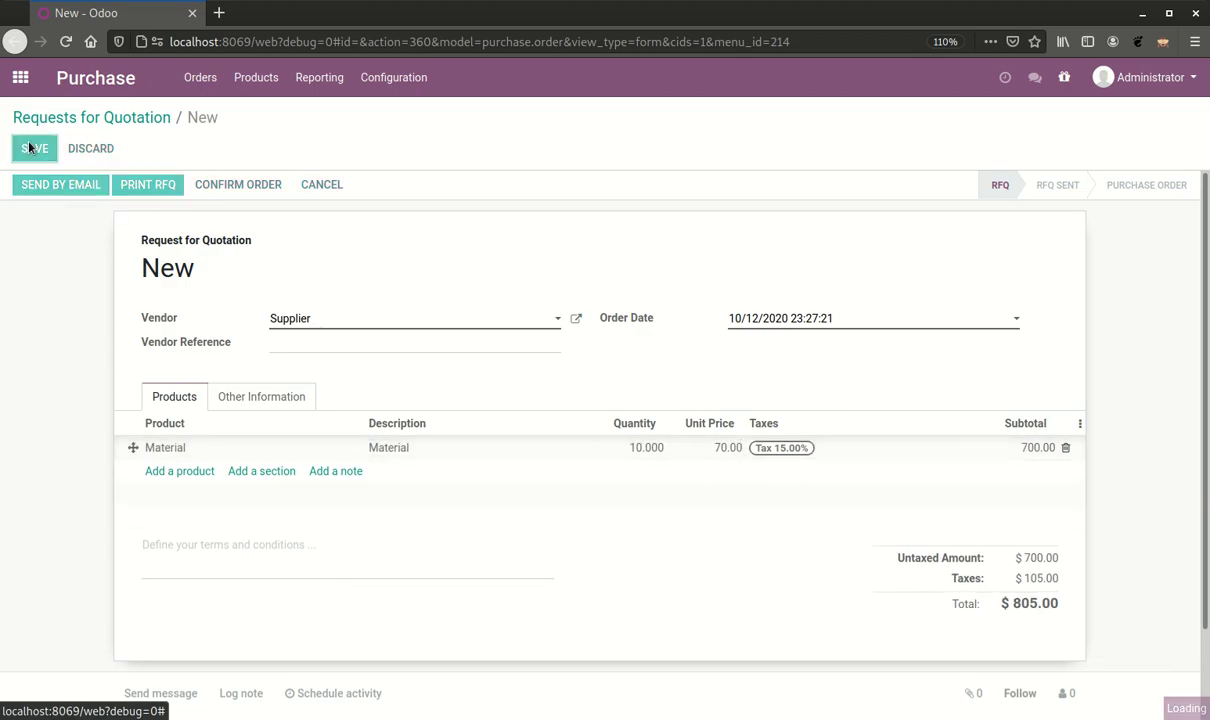
- Confirm the order for Material at 70 and validate its receipt, processing all the quantities
click(203, 186)
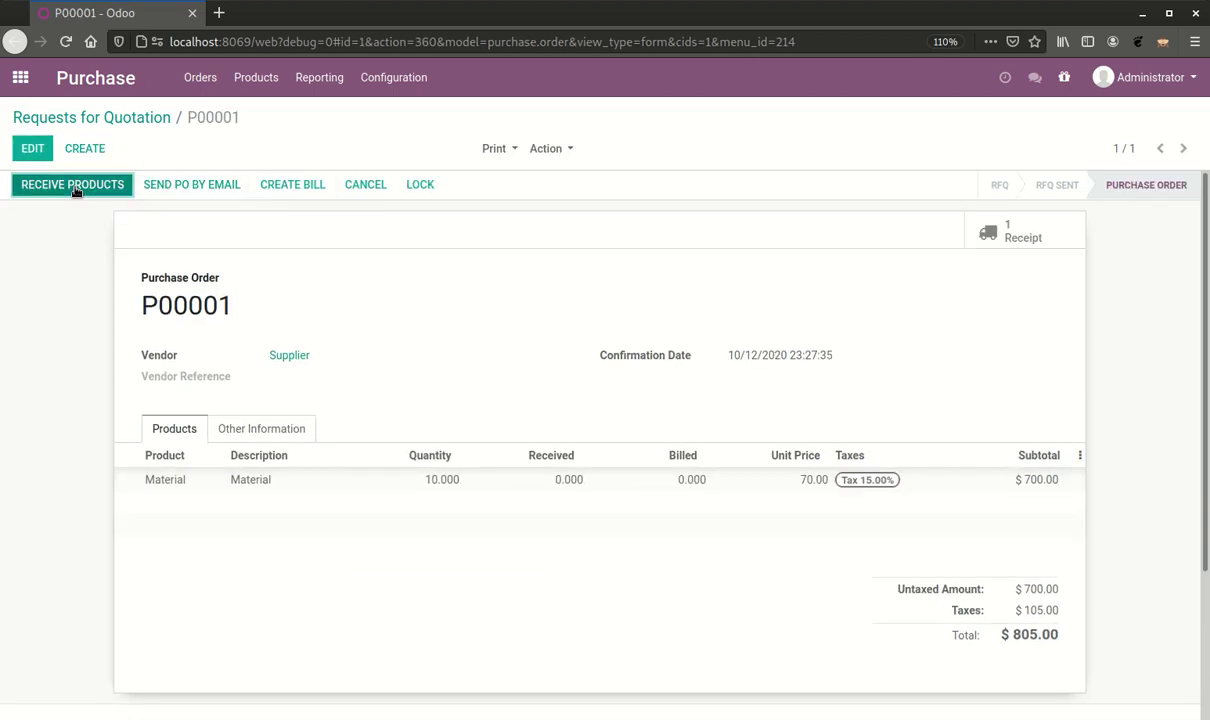
click(75, 190)
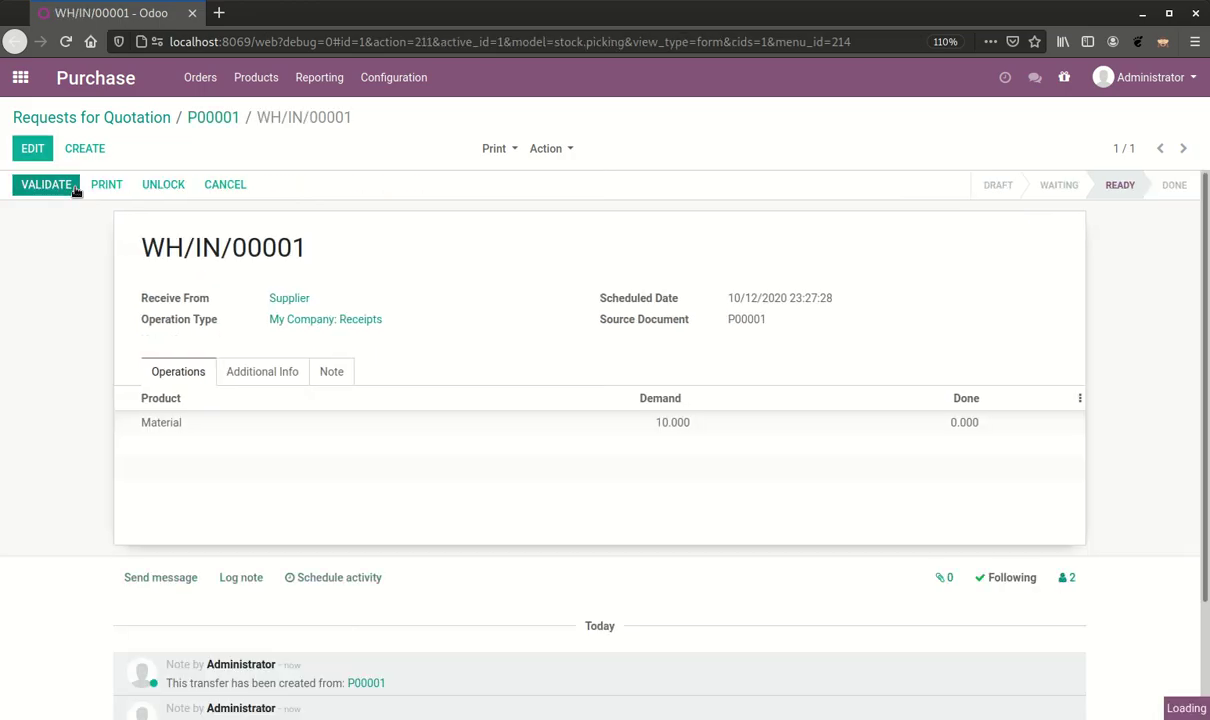
click(57, 186)
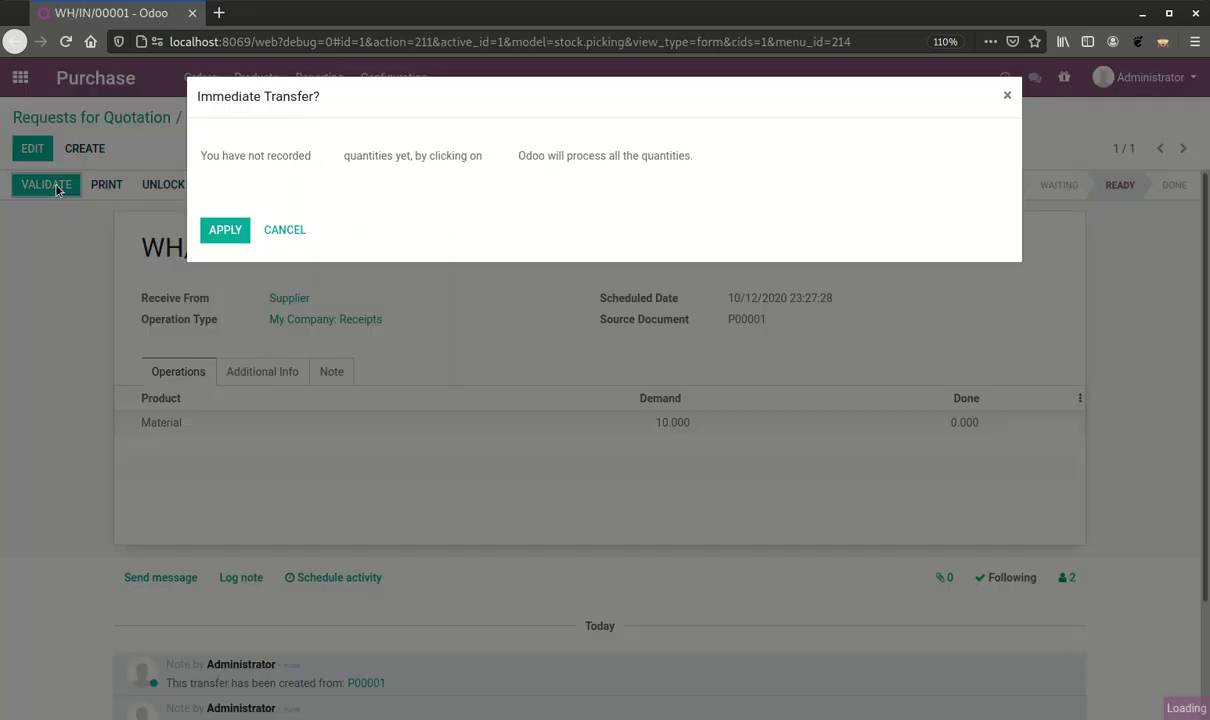
click(220, 234)
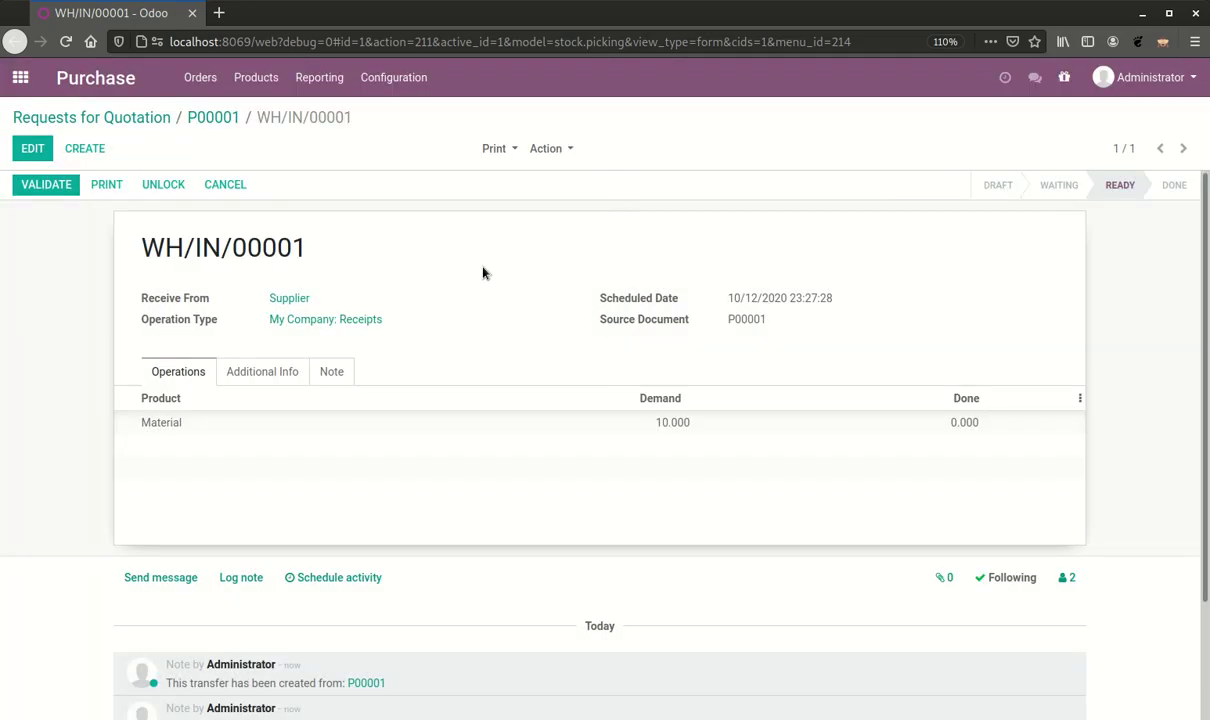
- Switch to Inventory and examine the valuation entries for Material in the Inventory Valuation report
click(20, 77)
click(686, 250)
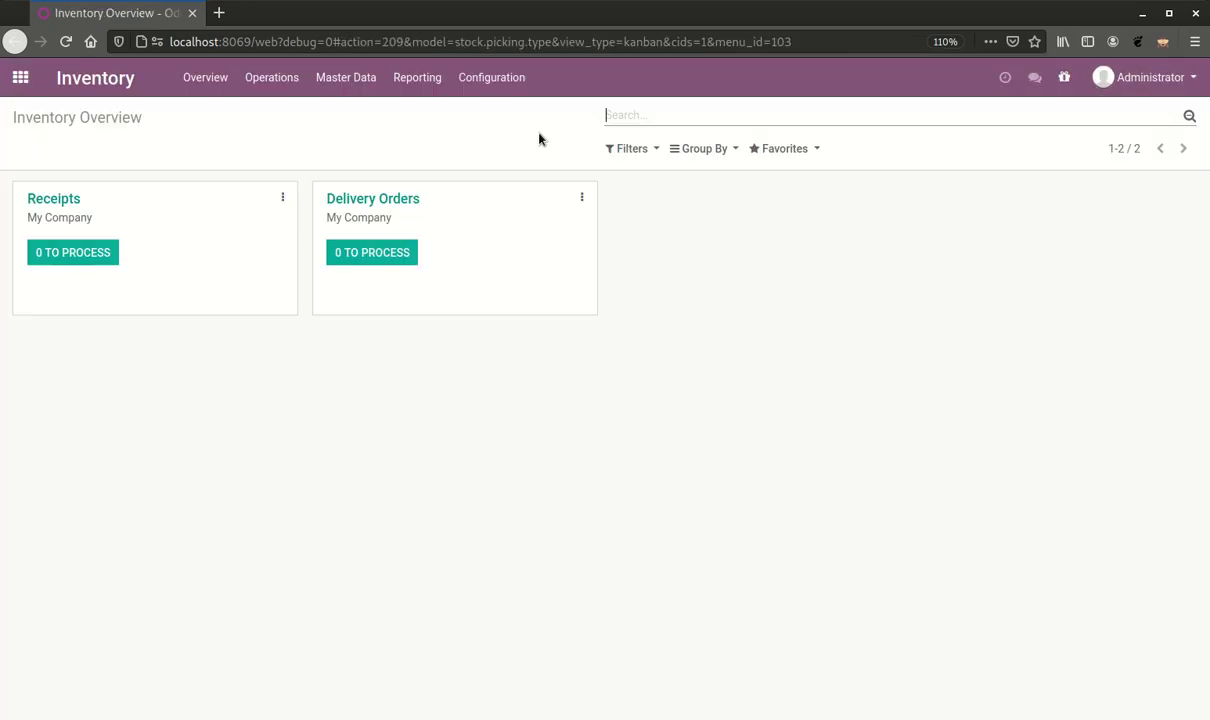
click(421, 80)
click(444, 183)
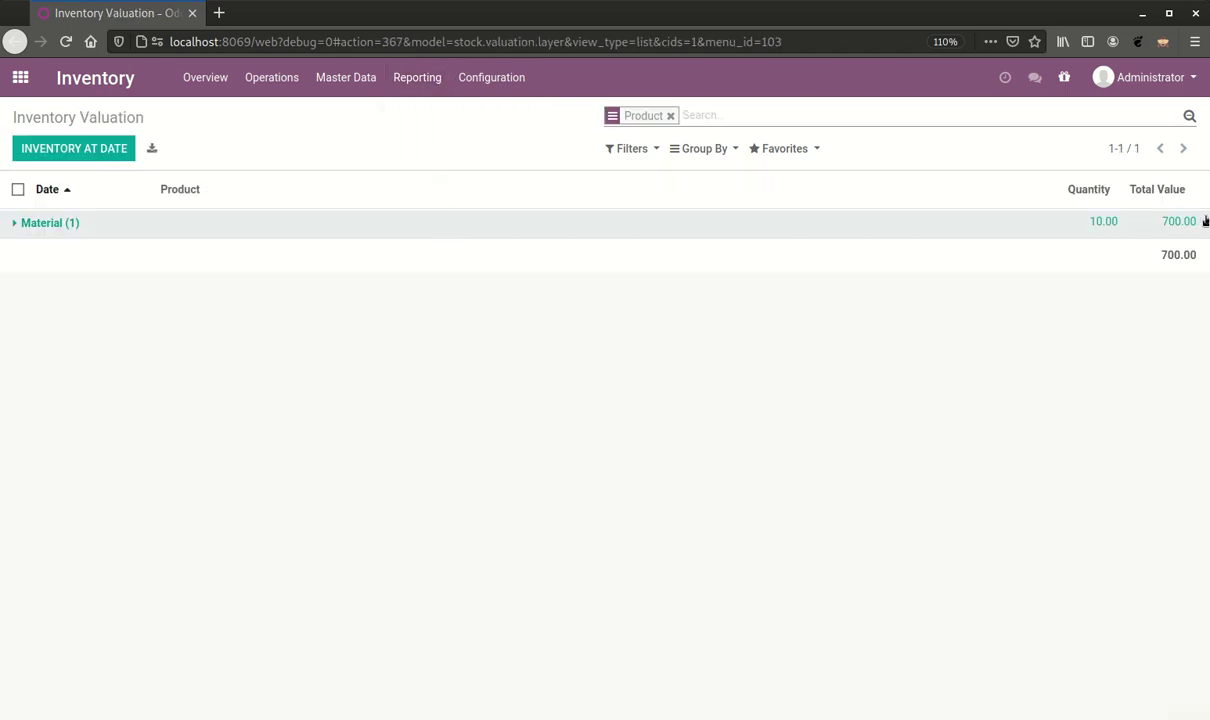
click(1122, 225)
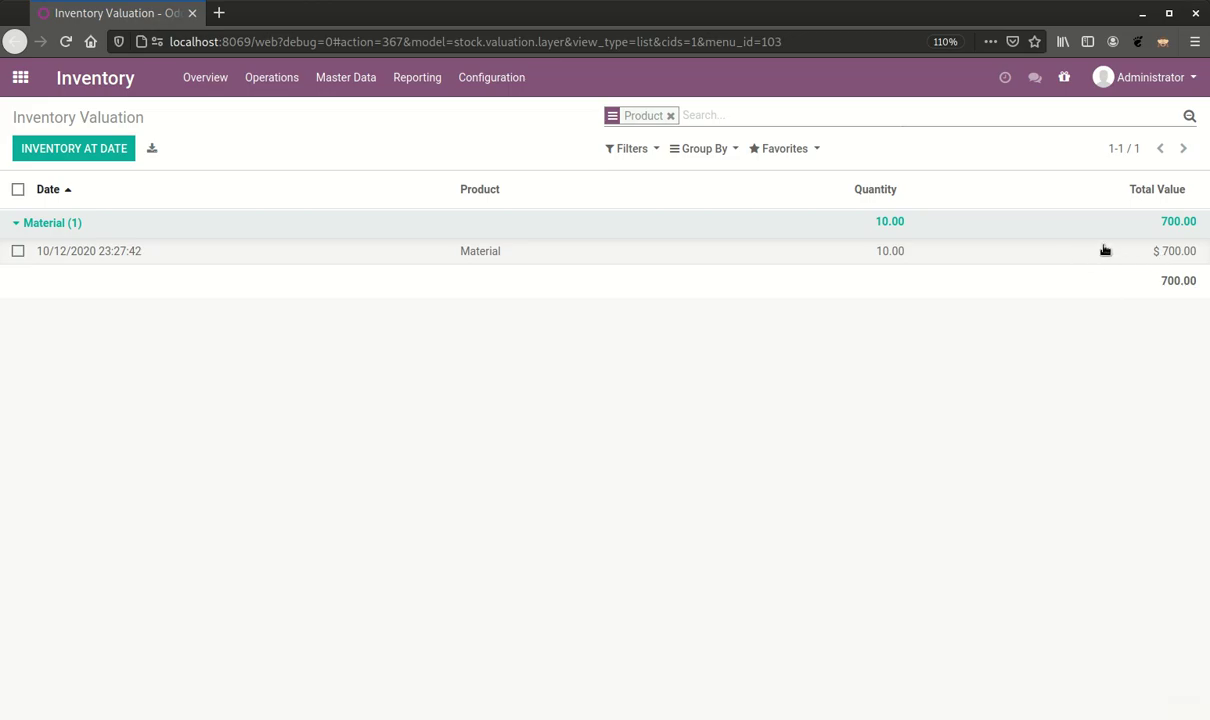
- Switch to Purchase and start another request for quotation with Supplier as the vendor
click(20, 77)
click(518, 236)
click(45, 152)
text(Su)
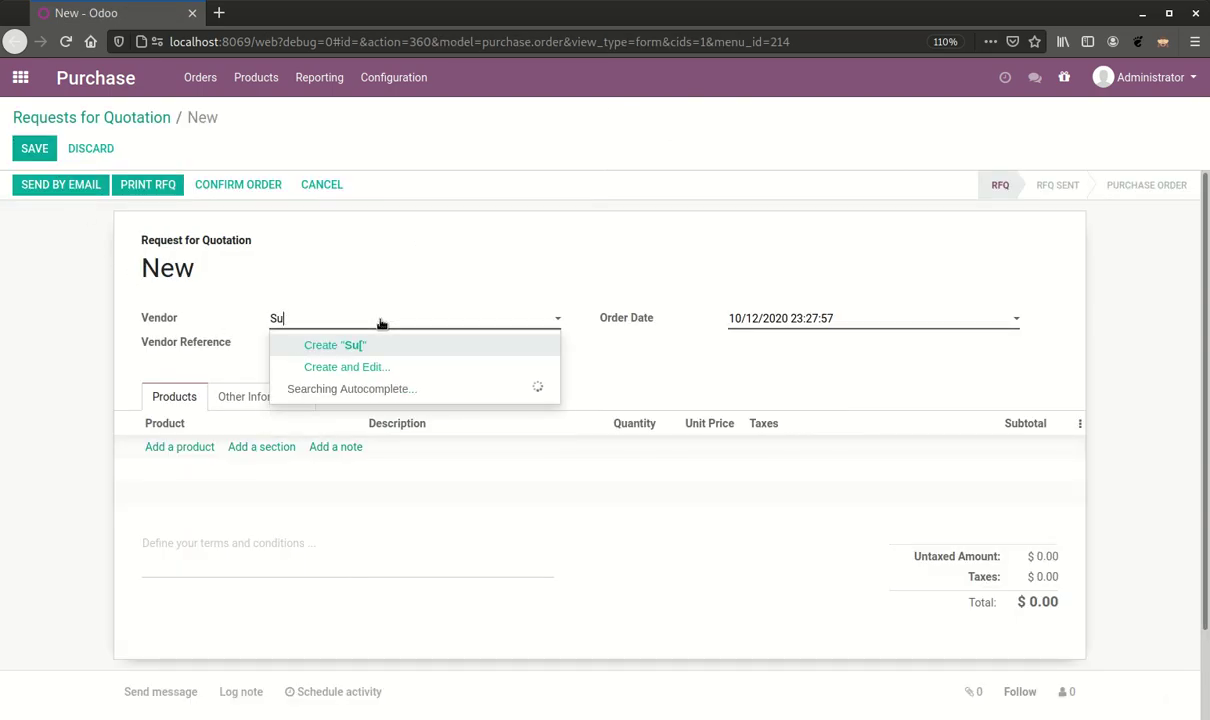
key(Tab)
- Add an order line for 10 units of Material at a unit price of 72 and save the request for quotation
click(175, 449)
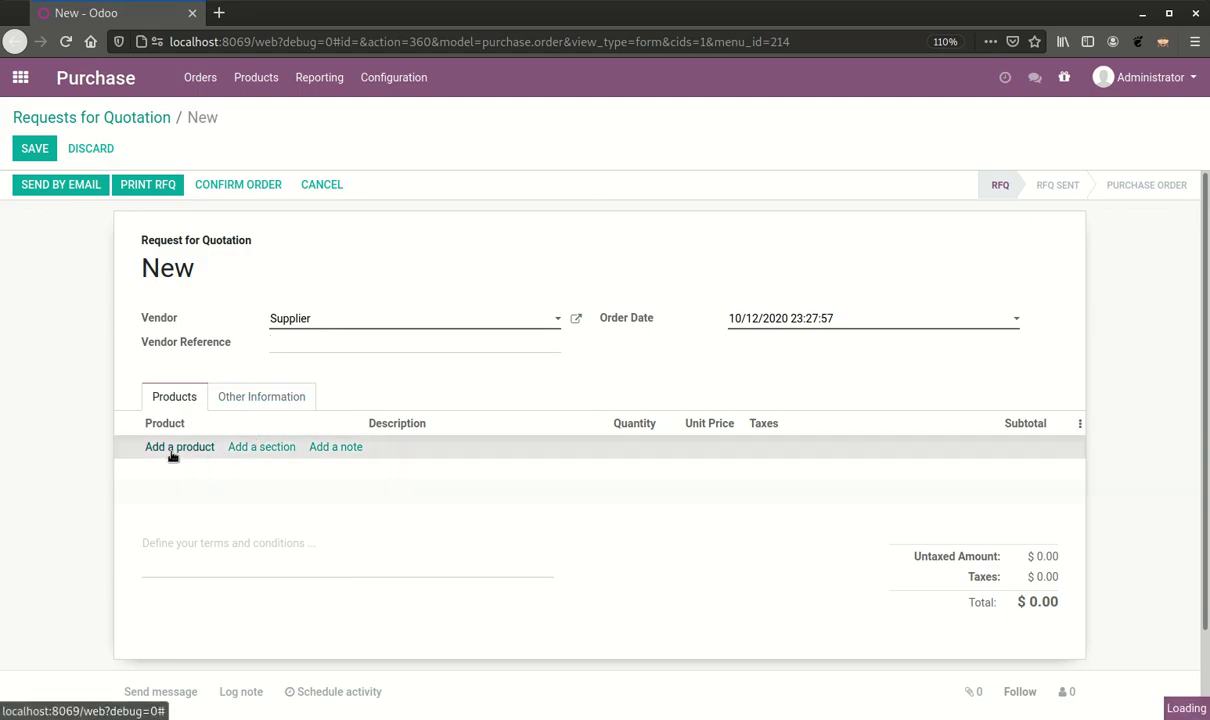
click(170, 452)
click(172, 473)
key(Tab)
key(Tab)
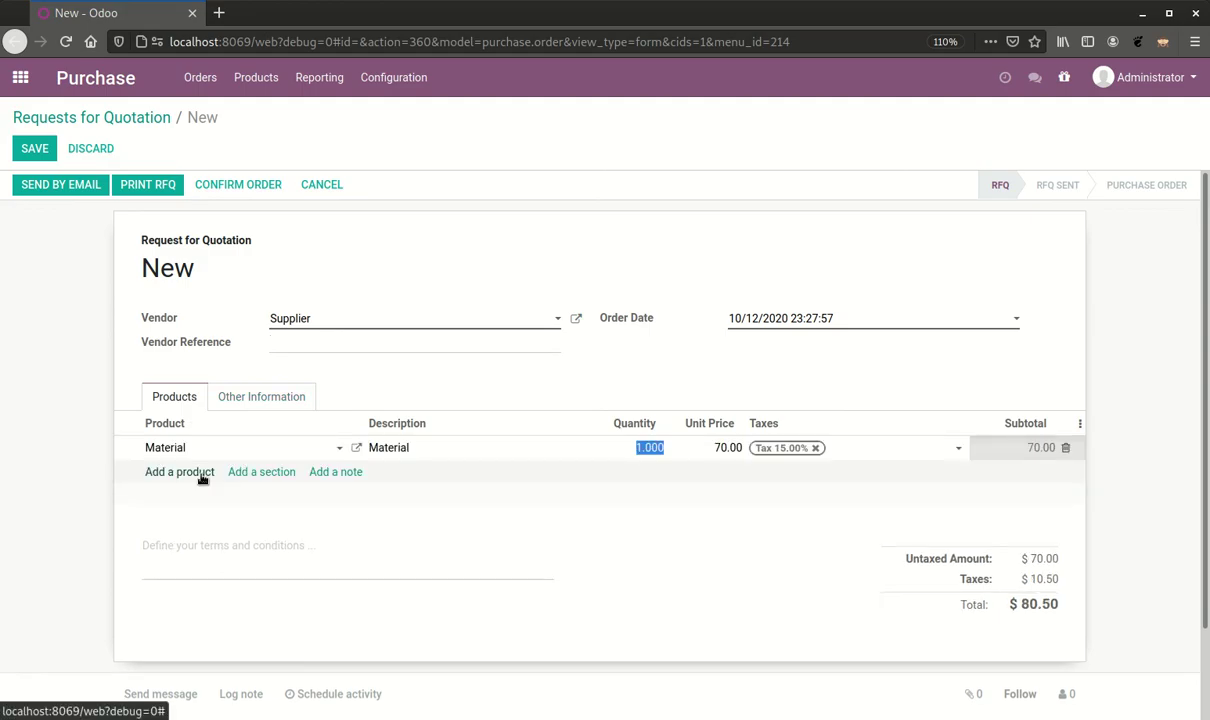
text(10)
key(Tab)
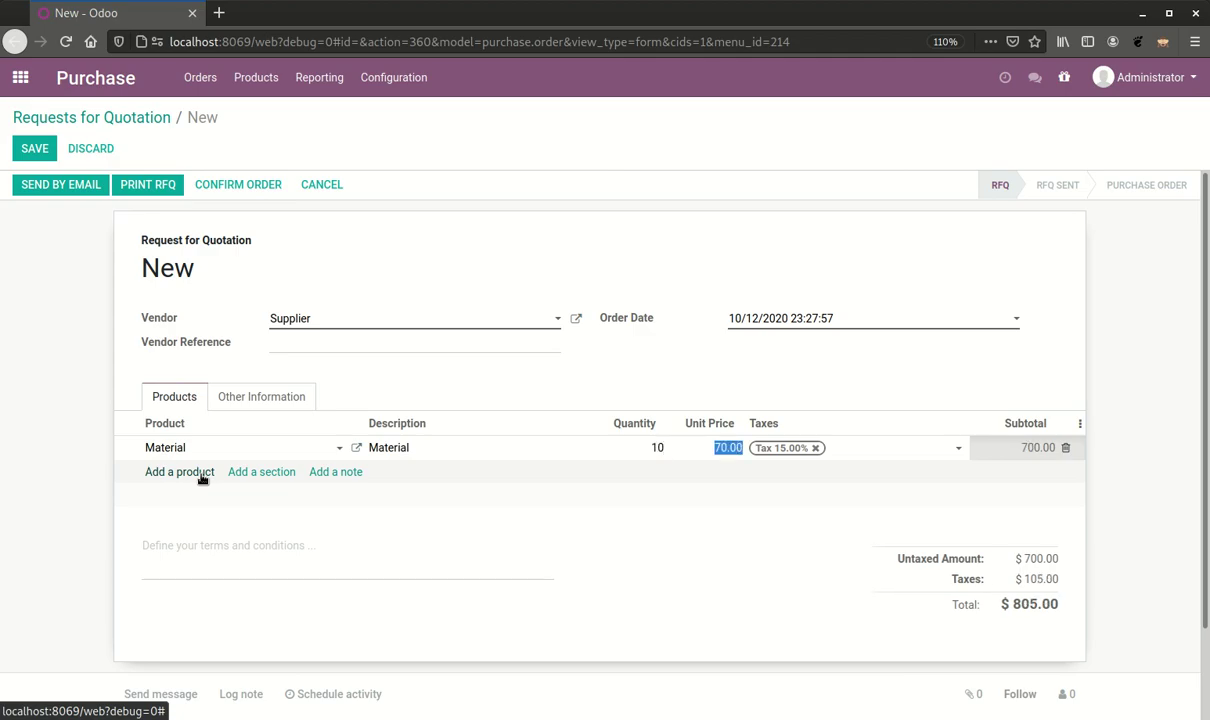
text(72)
click(735, 612)
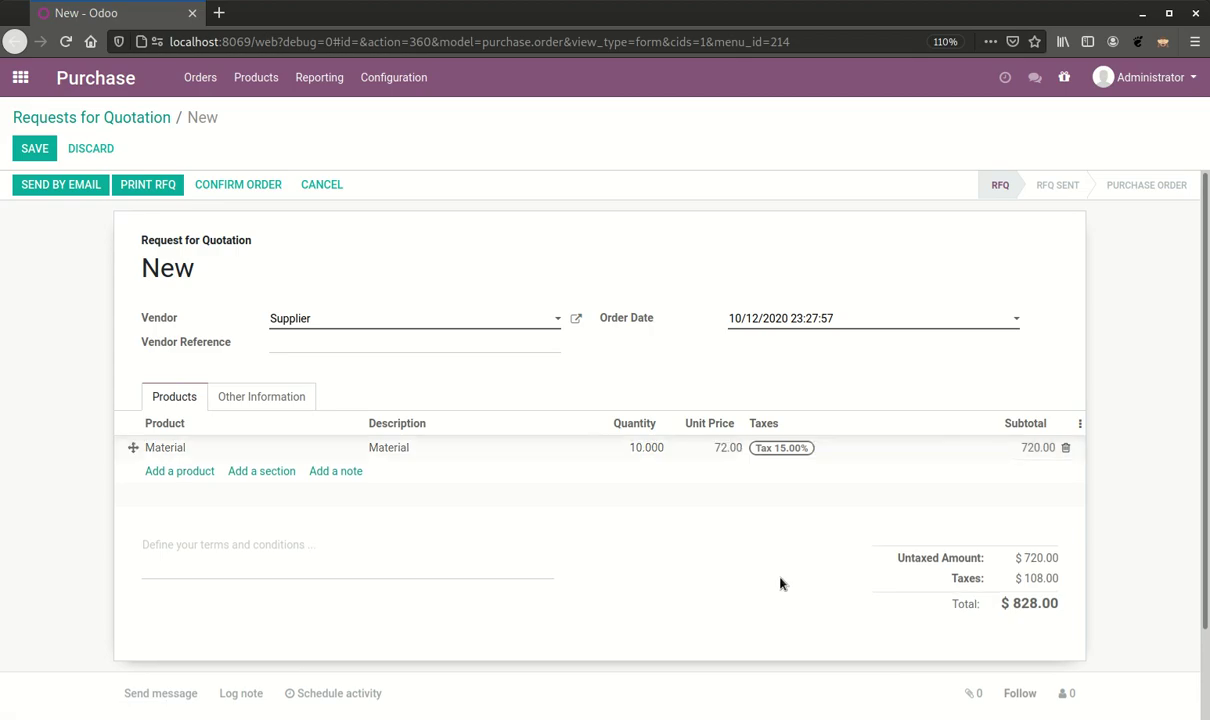
click(38, 150)
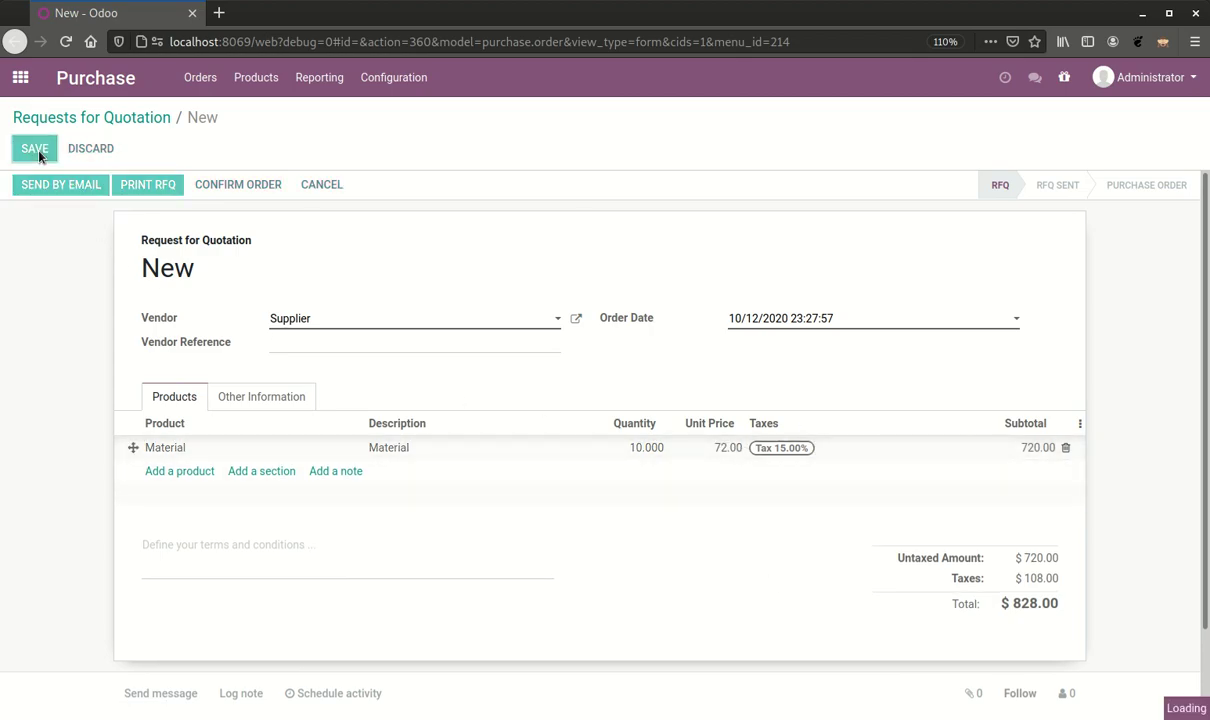
- Confirm the order for Material at 72 and validate its receipt, processing all the quantities
click(230, 186)
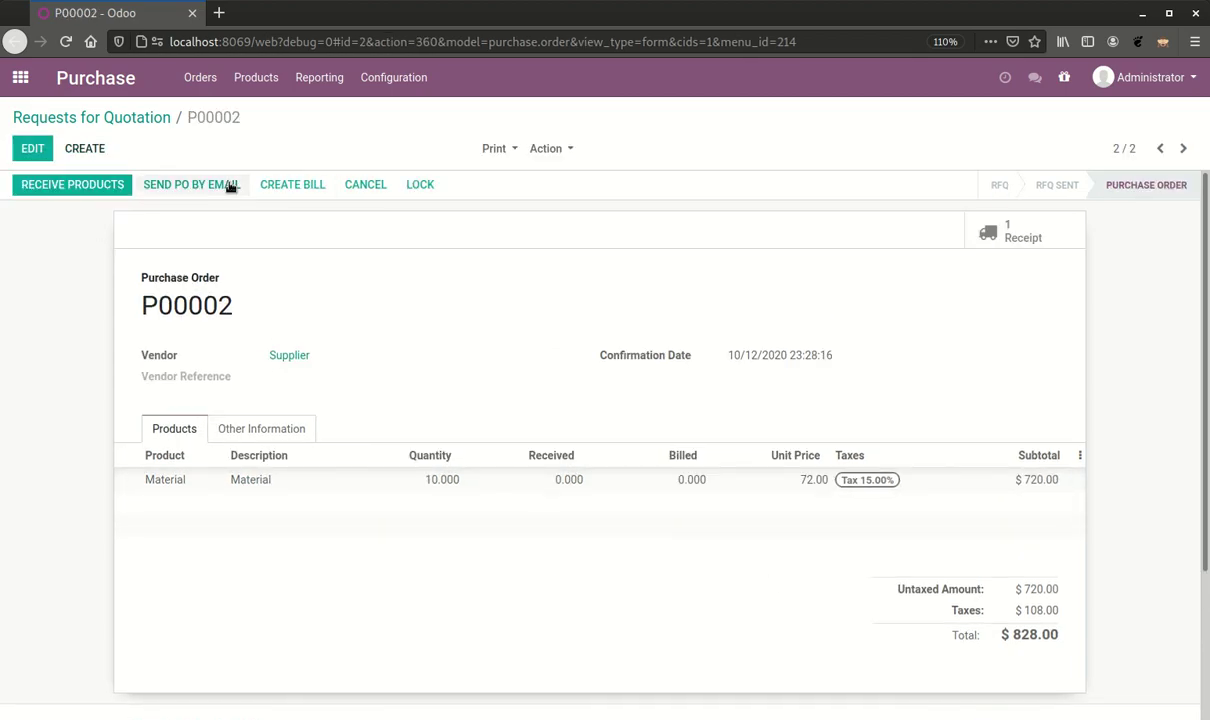
click(96, 190)
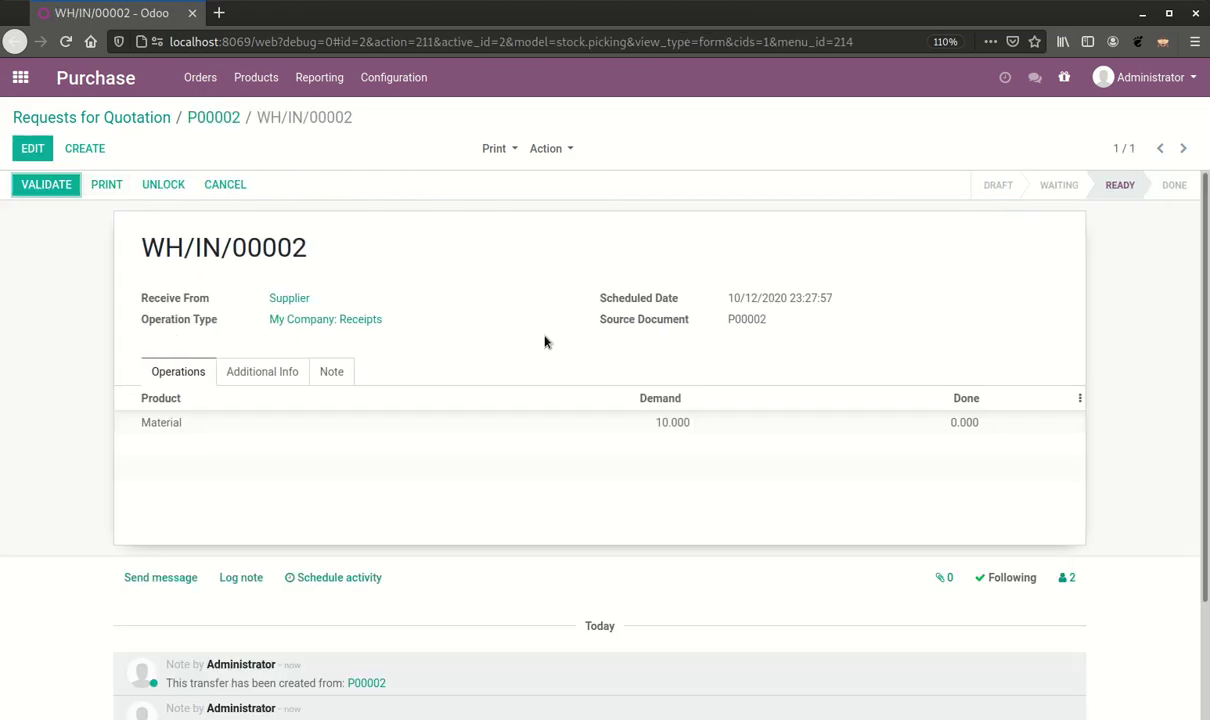
click(46, 186)
click(235, 230)
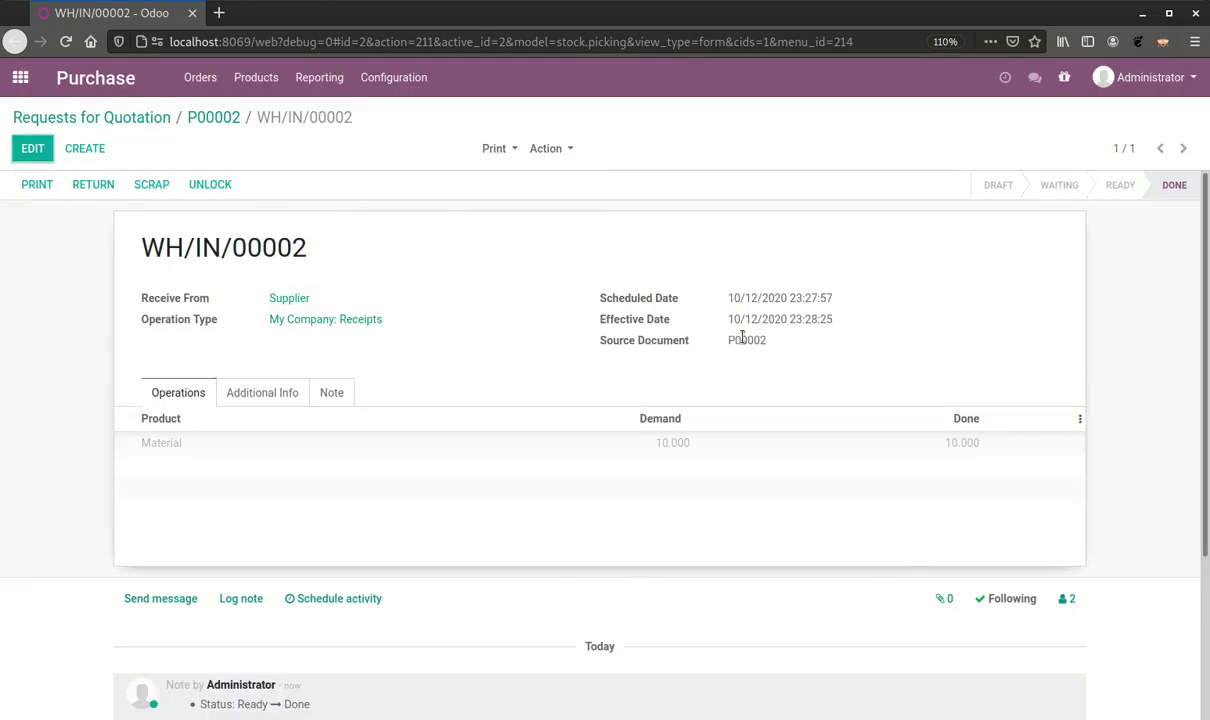
- Switch back to Inventory and examine Material's entries from both receipts in the Inventory Valuation report
click(22, 79)
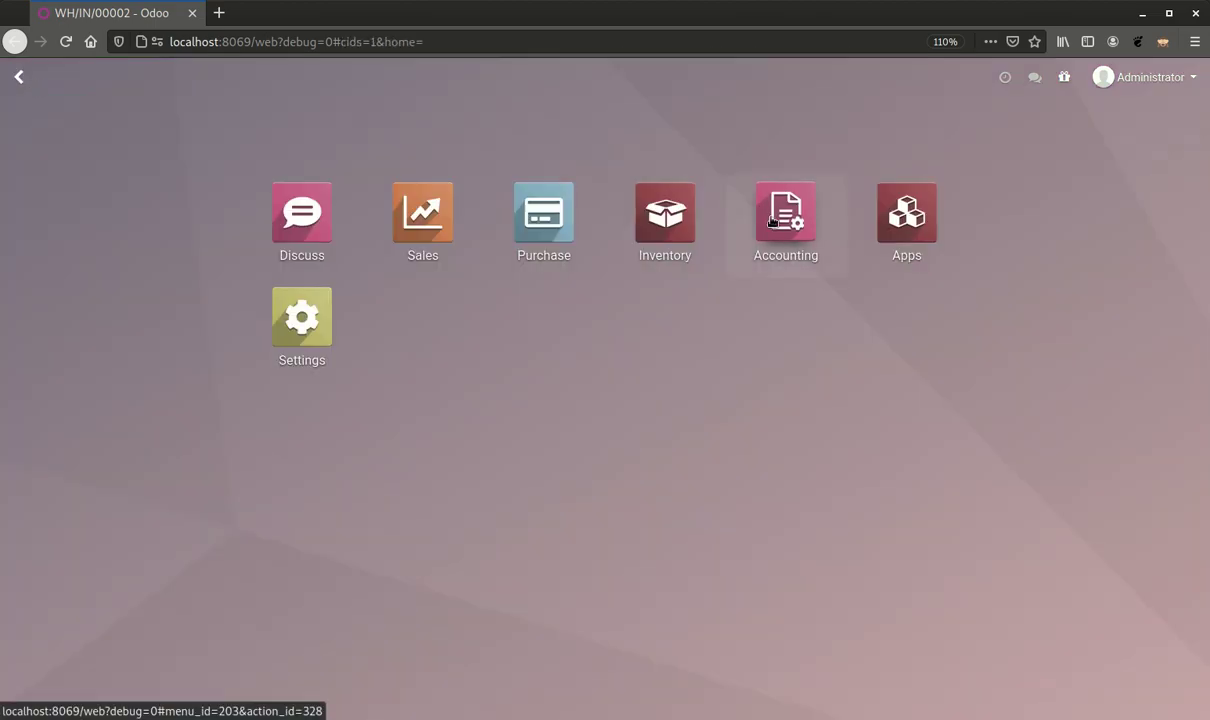
click(773, 222)
key(alt+Left)
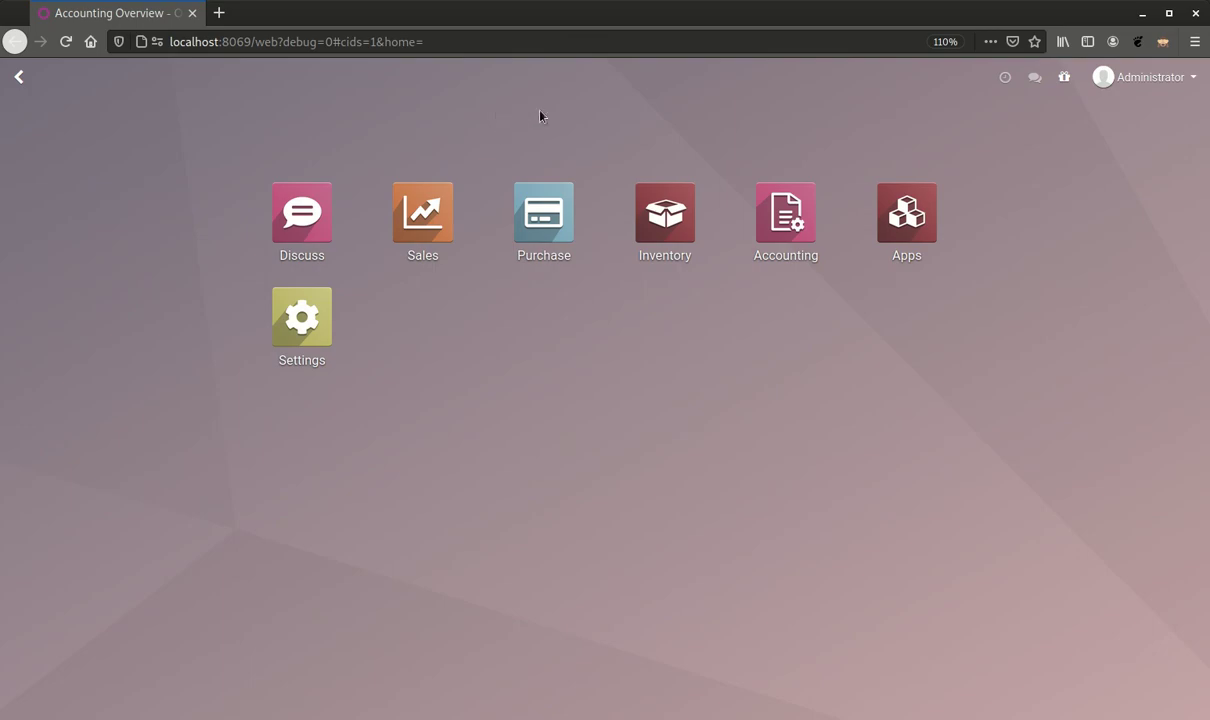
click(665, 212)
click(417, 77)
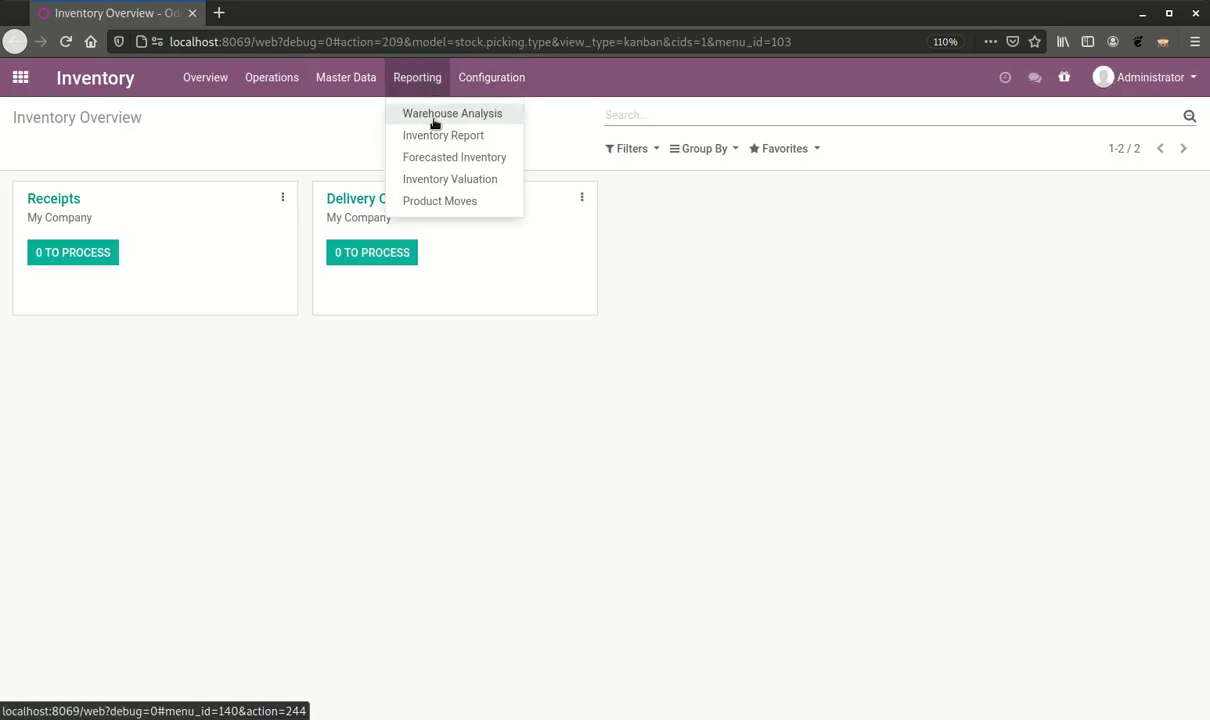
click(440, 180)
click(452, 224)
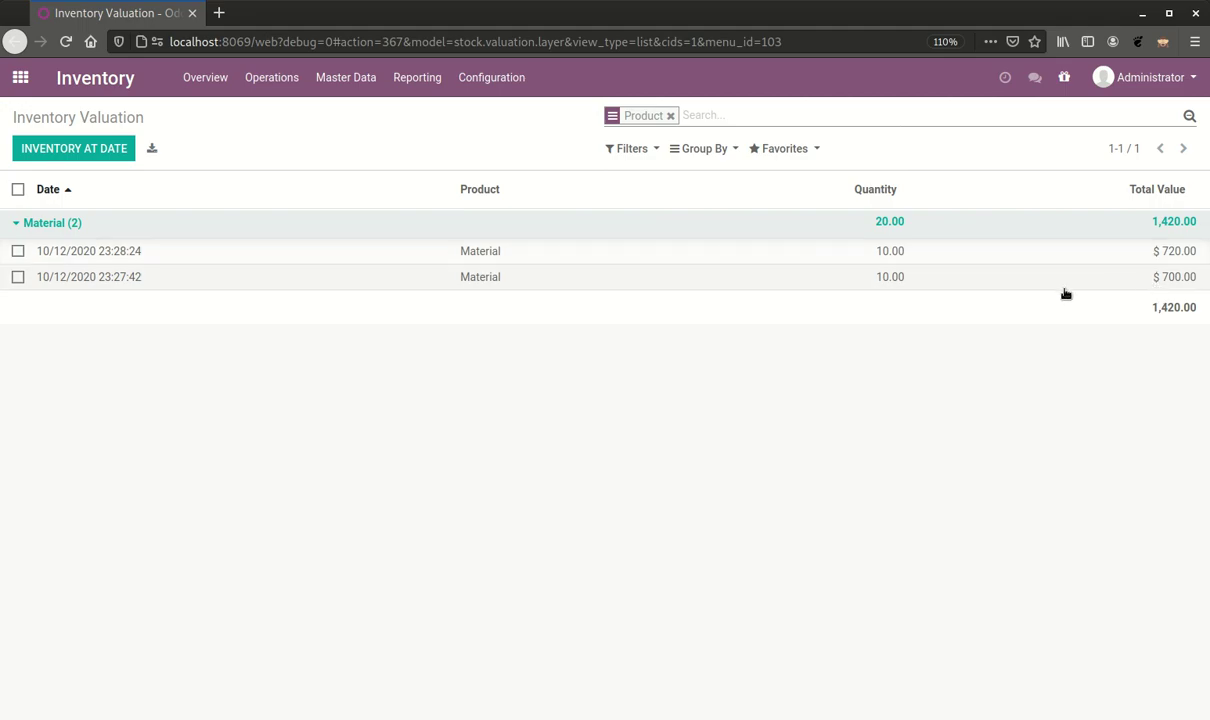
- Switch to Accounting and examine the Stock Valuation account in the Balance Sheet report
click(20, 77)
click(800, 234)
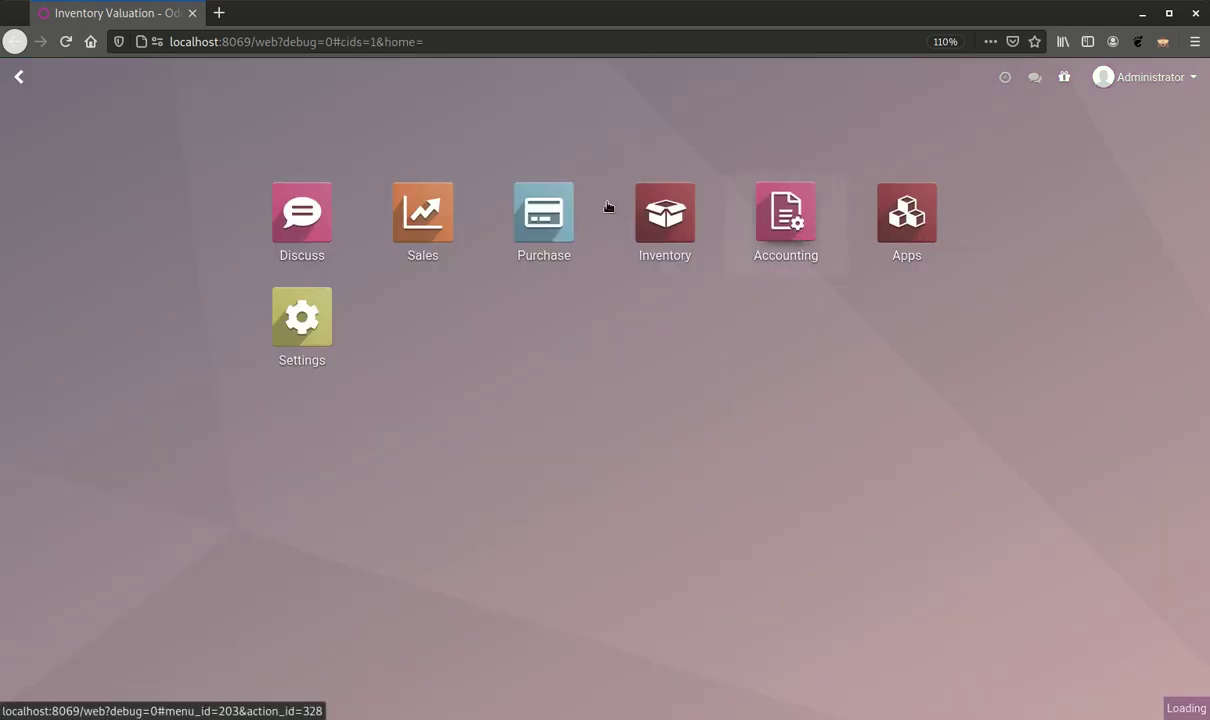
click(420, 77)
click(487, 80)
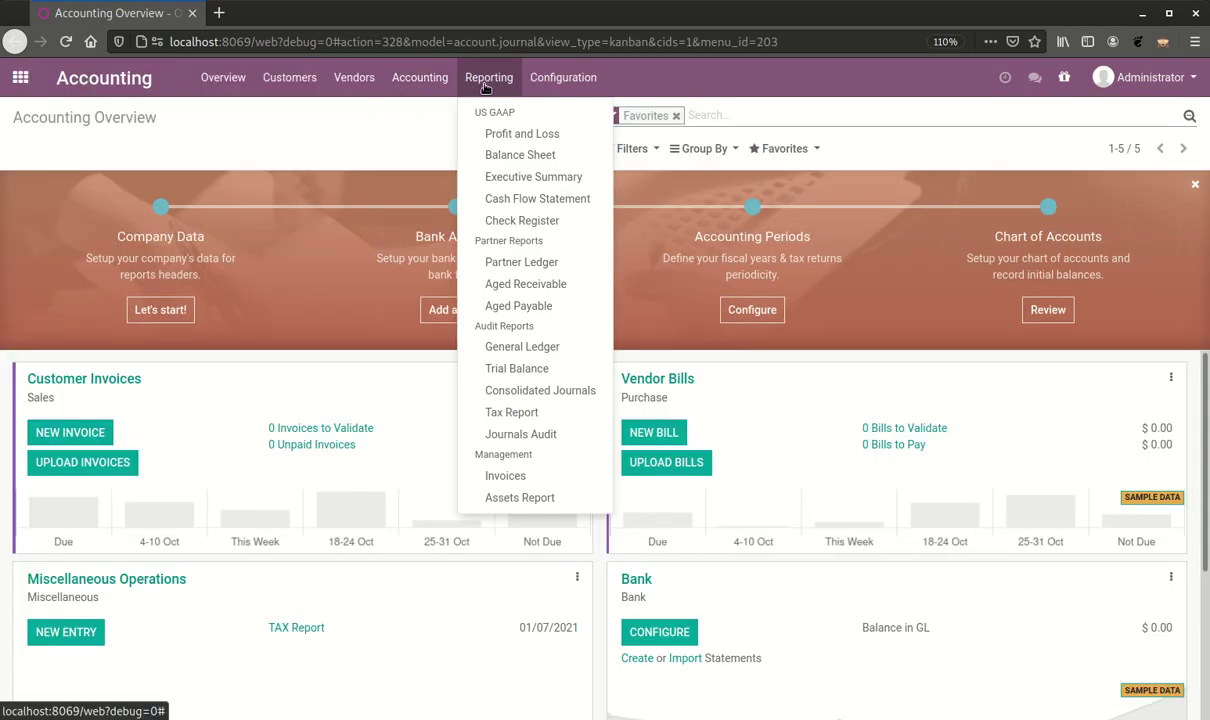
click(516, 155)
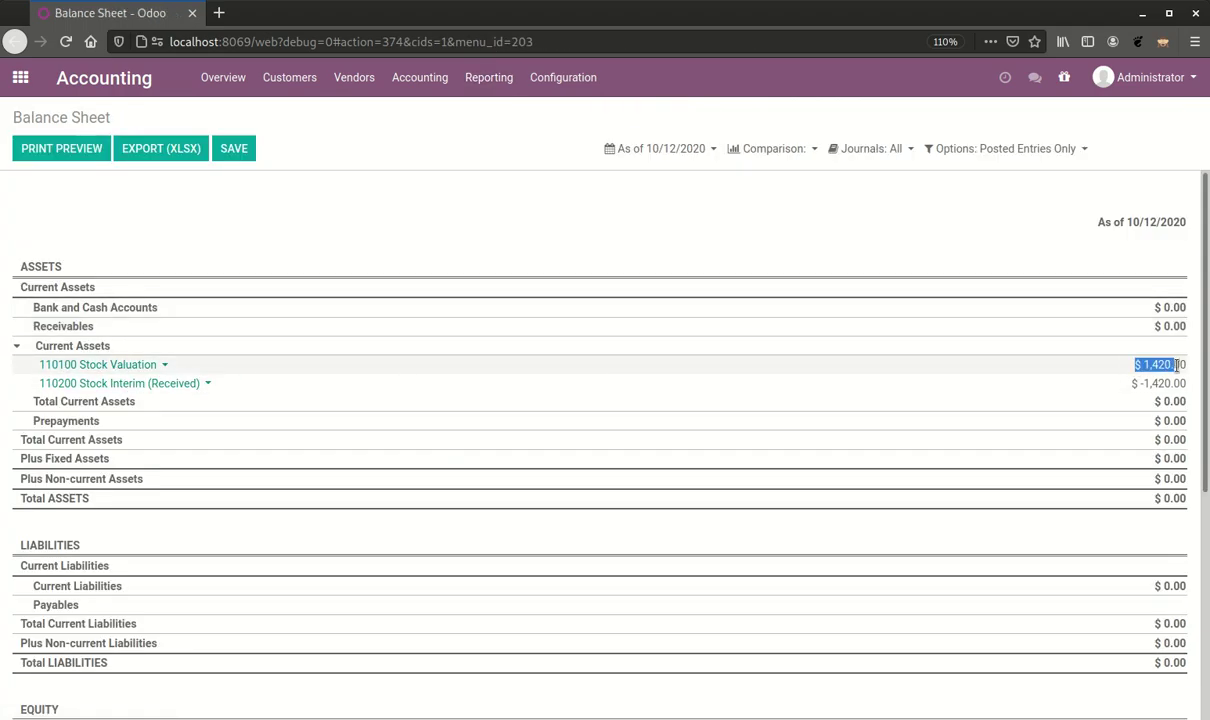
- Create a vendor bill from both Material purchase orders, adding the $ 700.00 order and the $ 720.00 order, and post it
drag(1174, 365, 1196, 386)
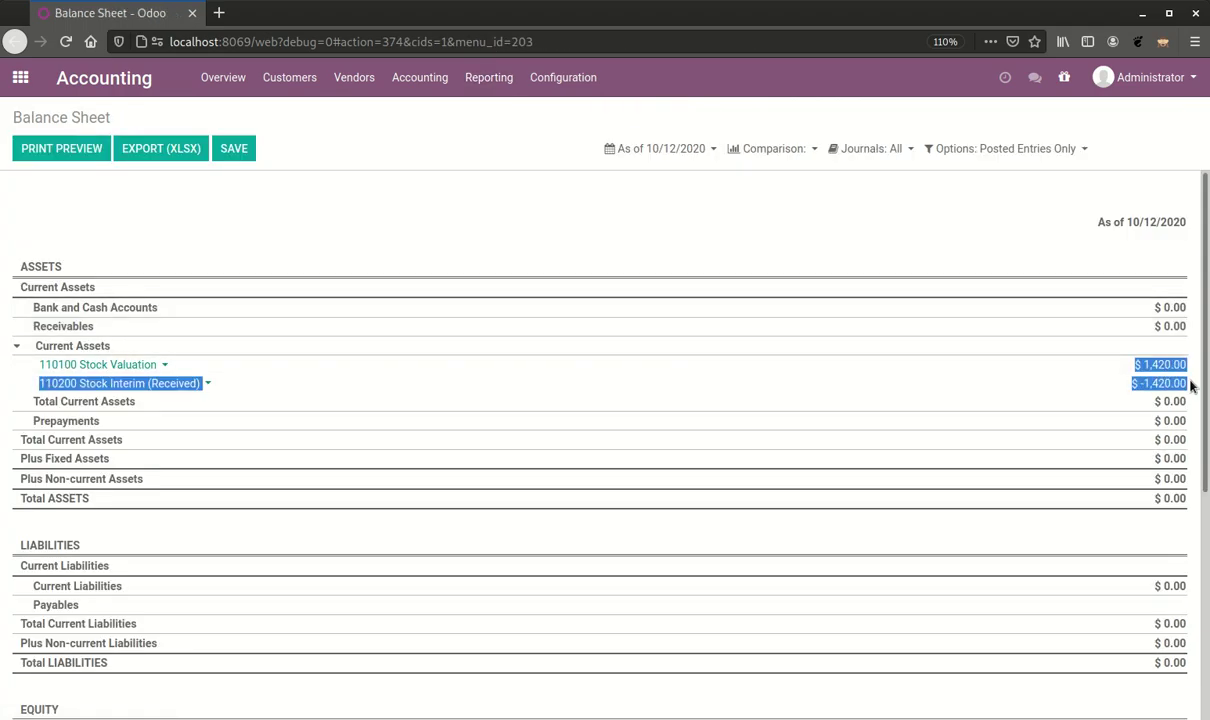
click(296, 86)
click(354, 77)
click(354, 113)
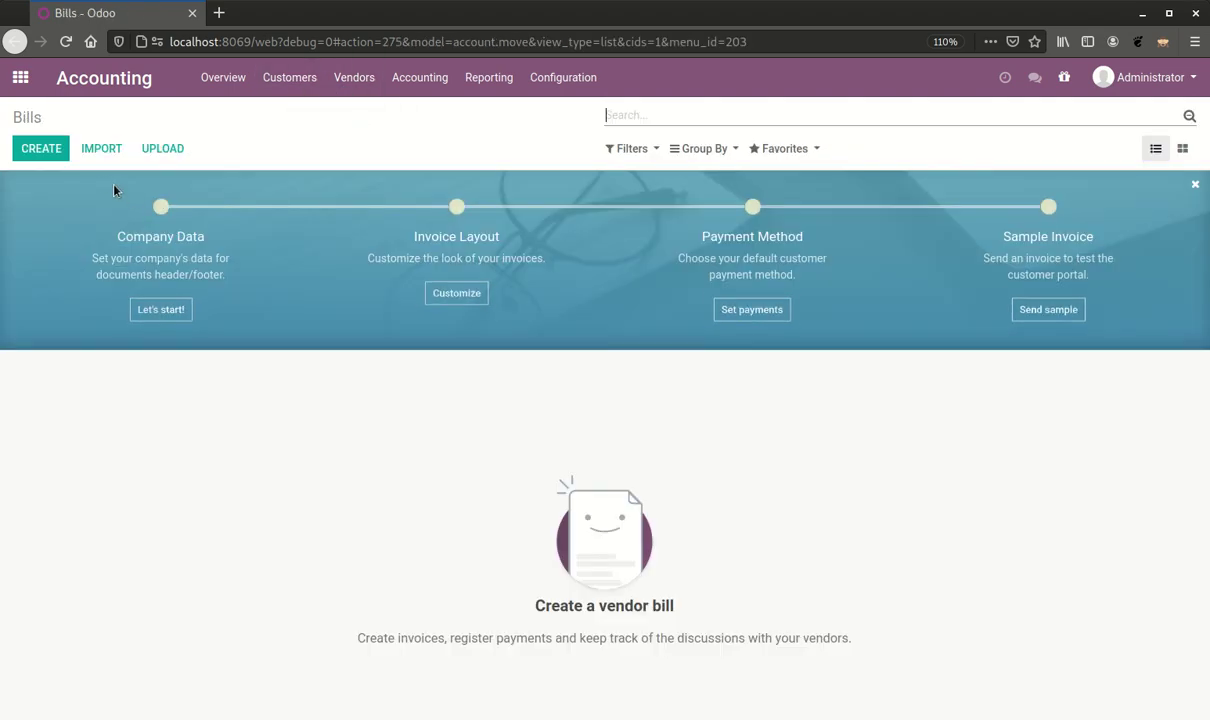
click(41, 148)
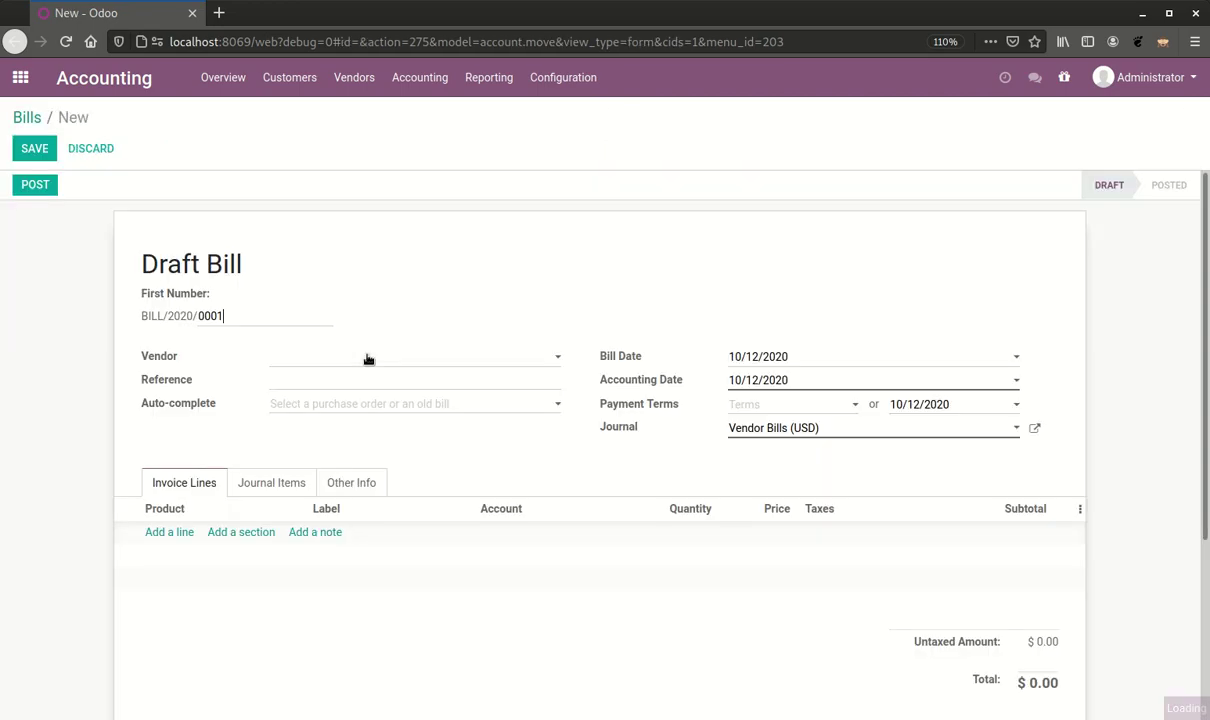
click(370, 403)
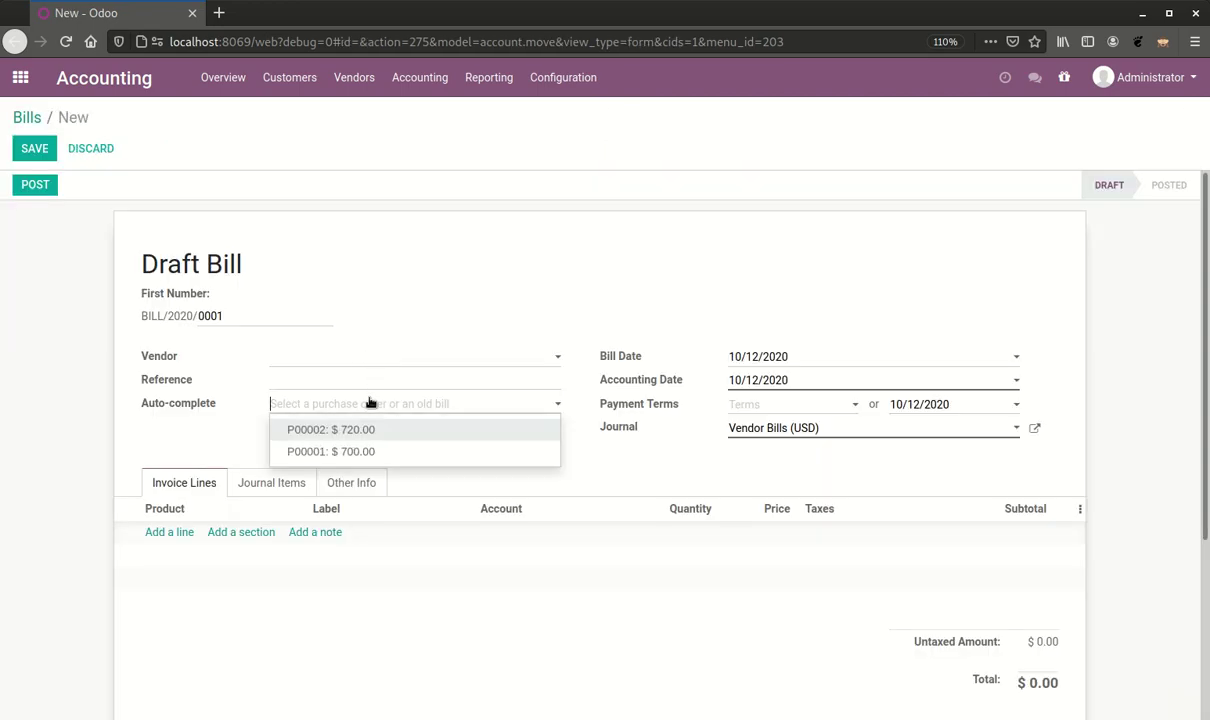
click(360, 451)
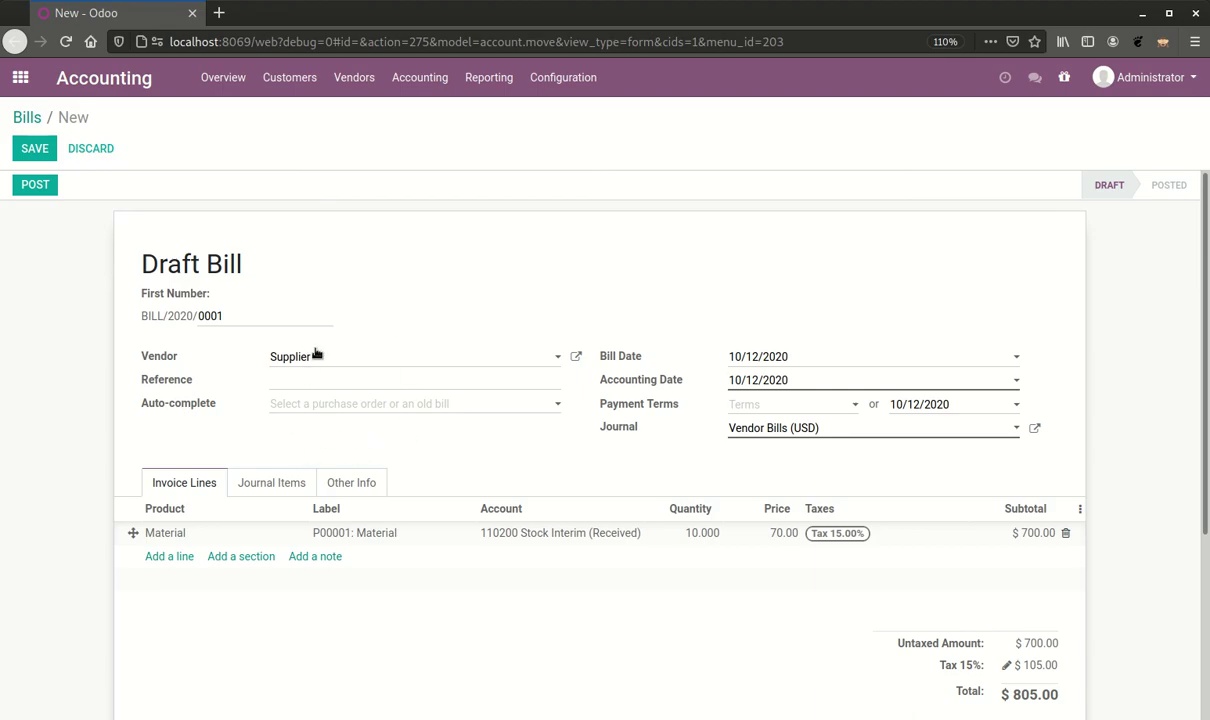
click(323, 404)
click(315, 428)
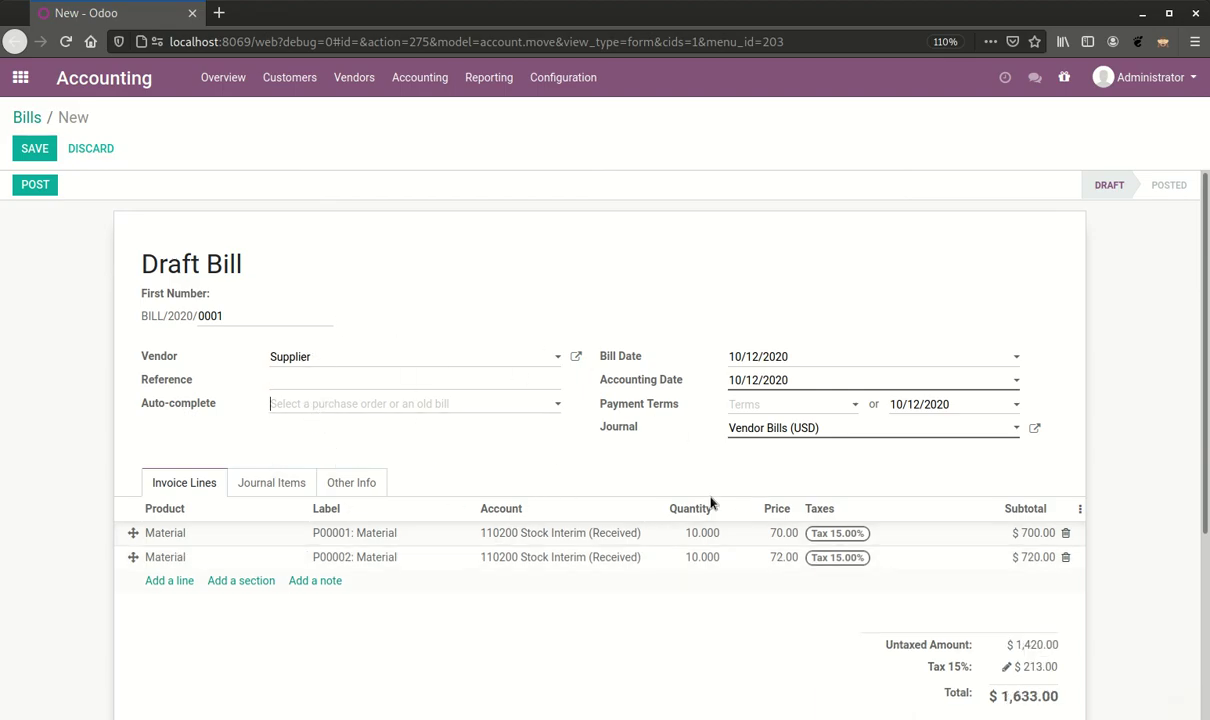
click(36, 152)
click(38, 186)
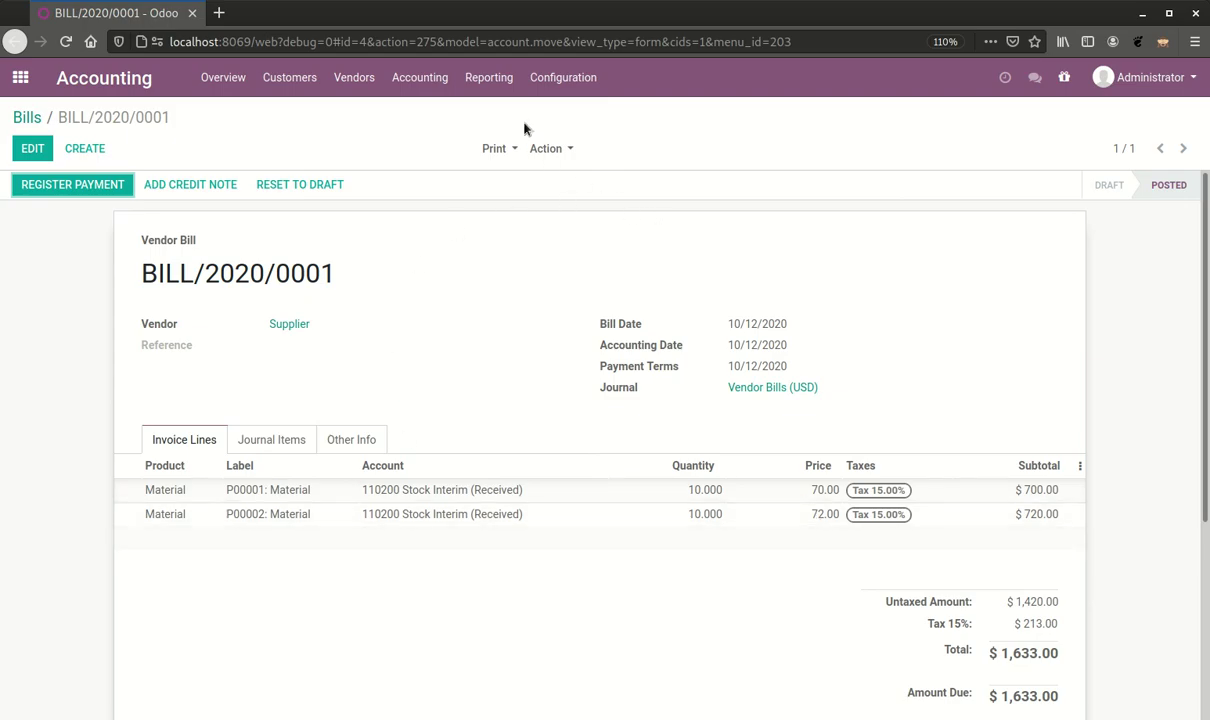
- Examine the Stock Valuation and Tax Paid accounts in the Balance Sheet, and check the Profit and Loss report
click(488, 78)
click(489, 160)
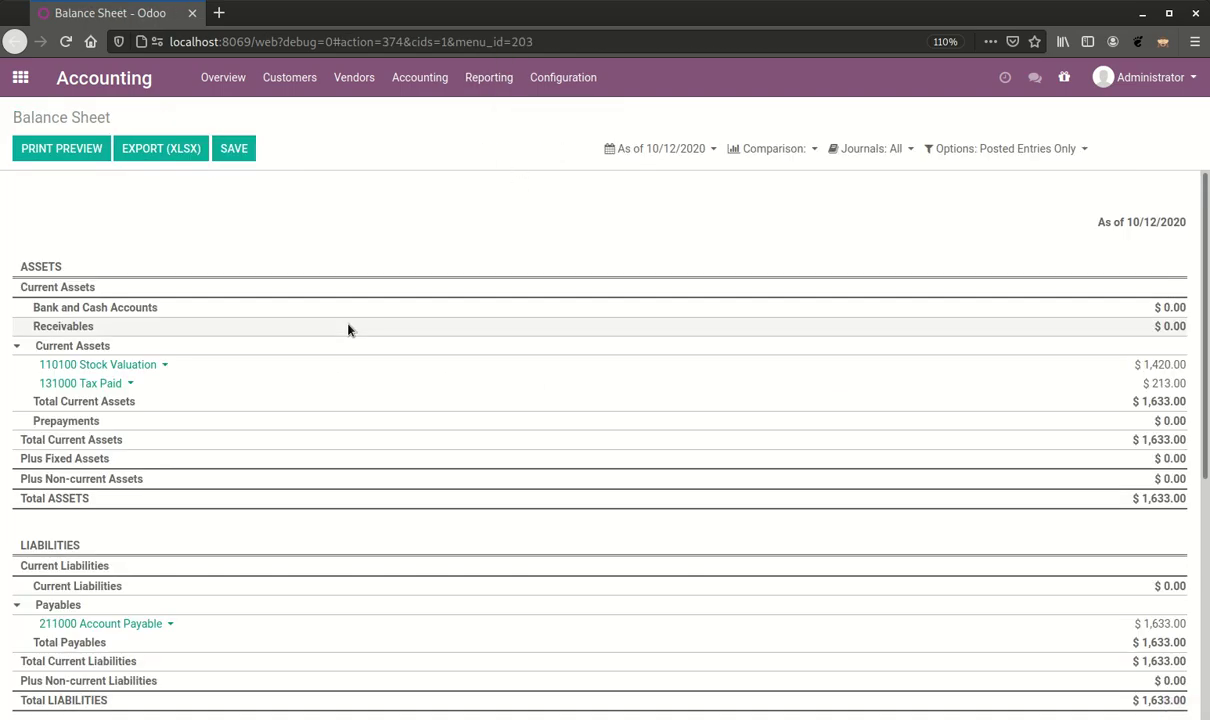
drag(1163, 366, 1186, 385)
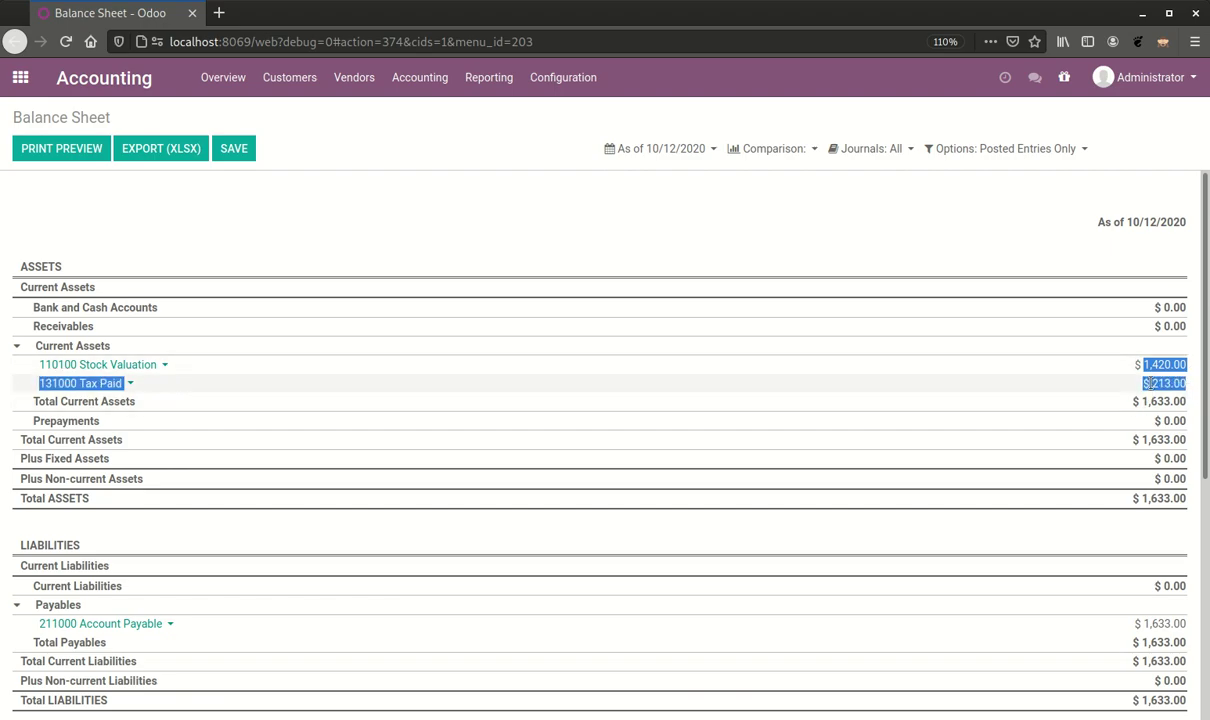
click(488, 77)
click(497, 133)
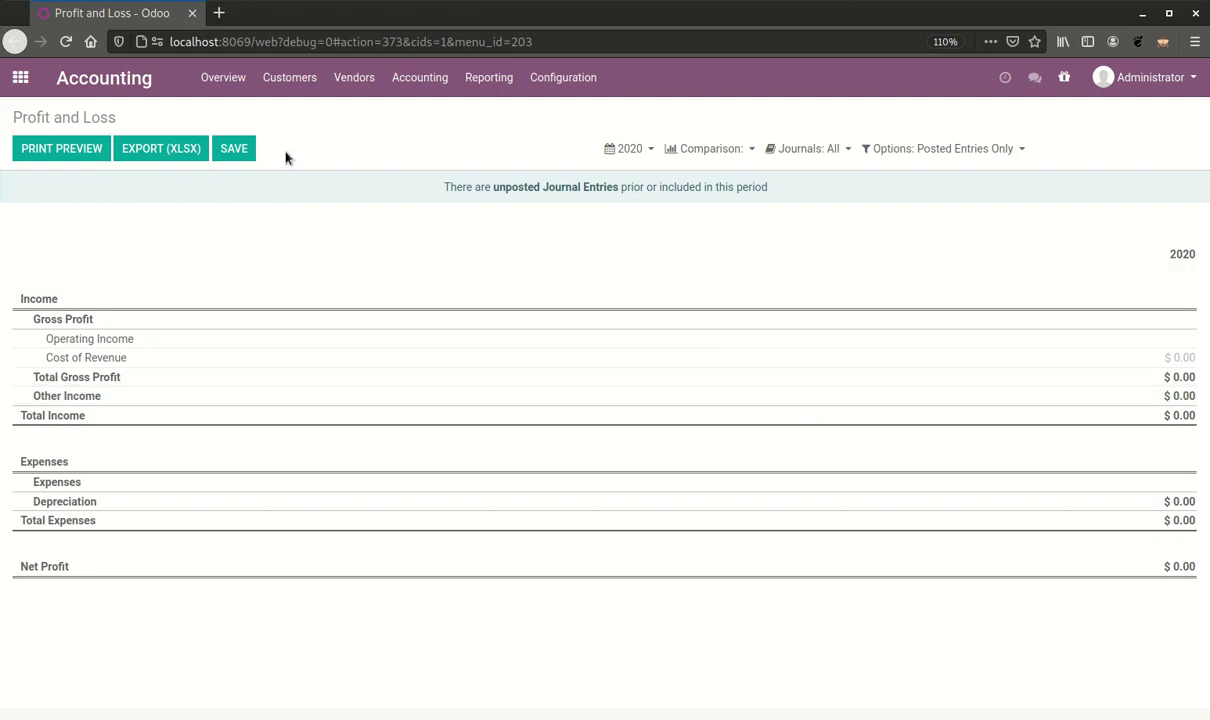
- Switch to Sales and start a new quotation for a newly created customer named Customer
click(20, 77)
click(394, 218)
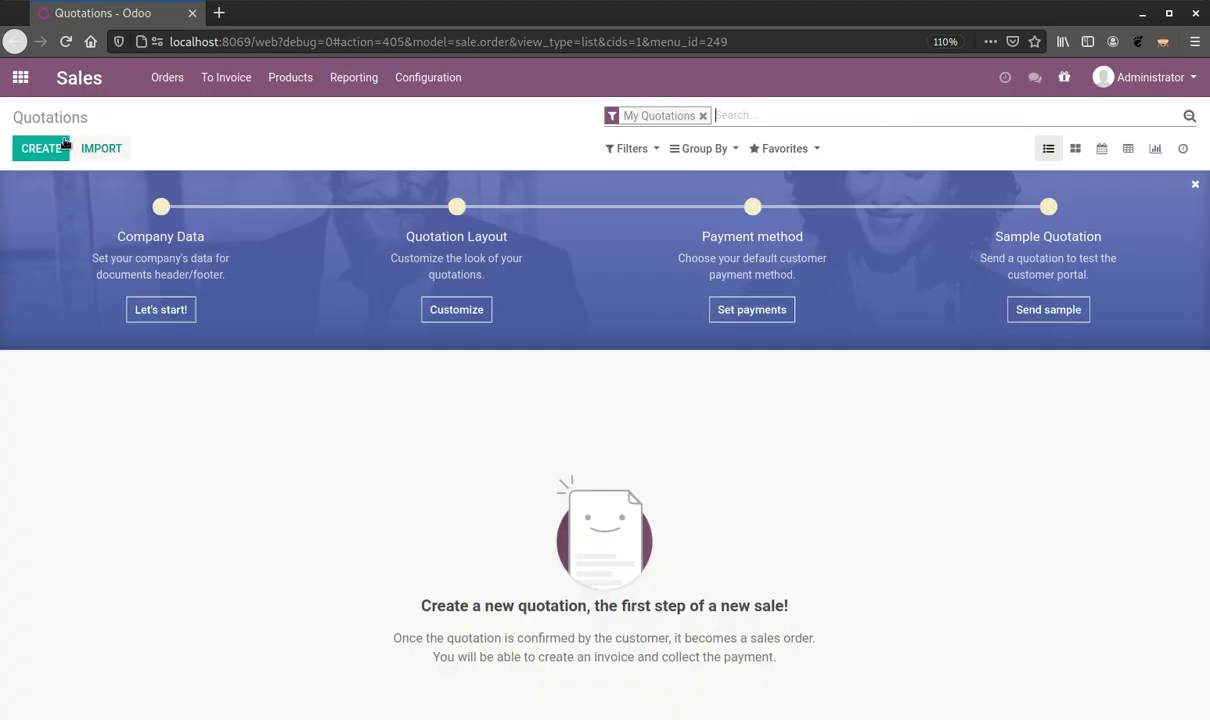
click(52, 140)
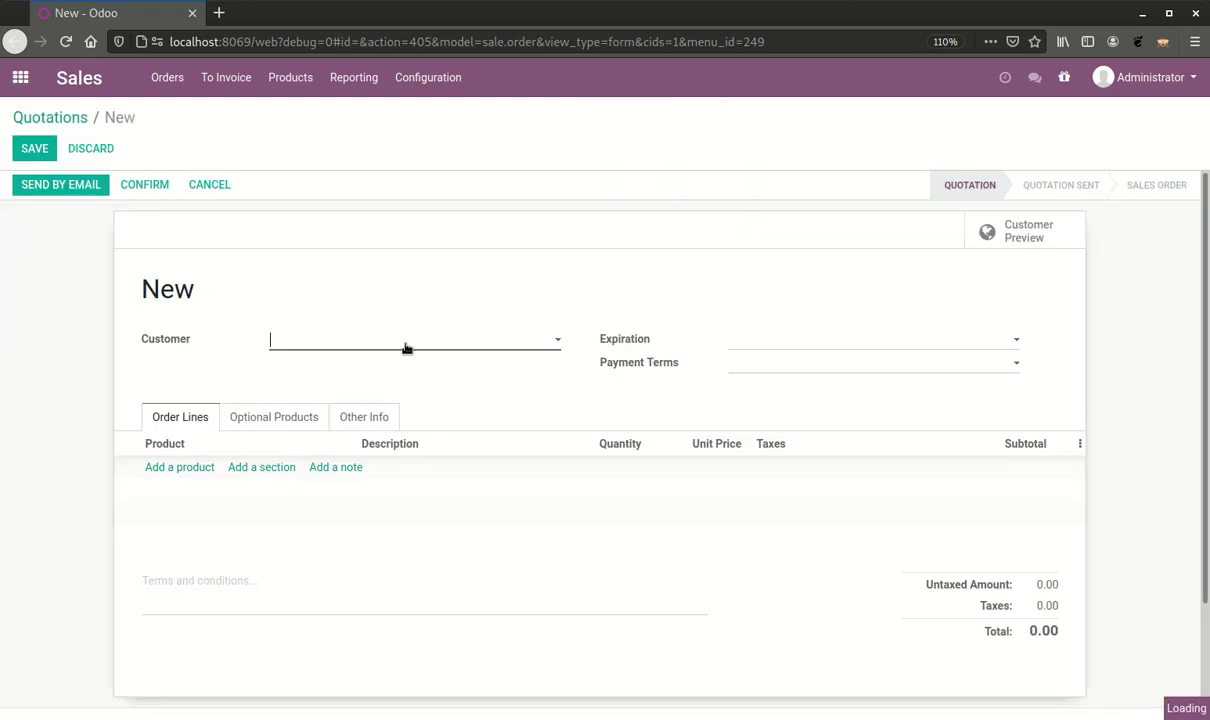
click(406, 345)
text(Customer)
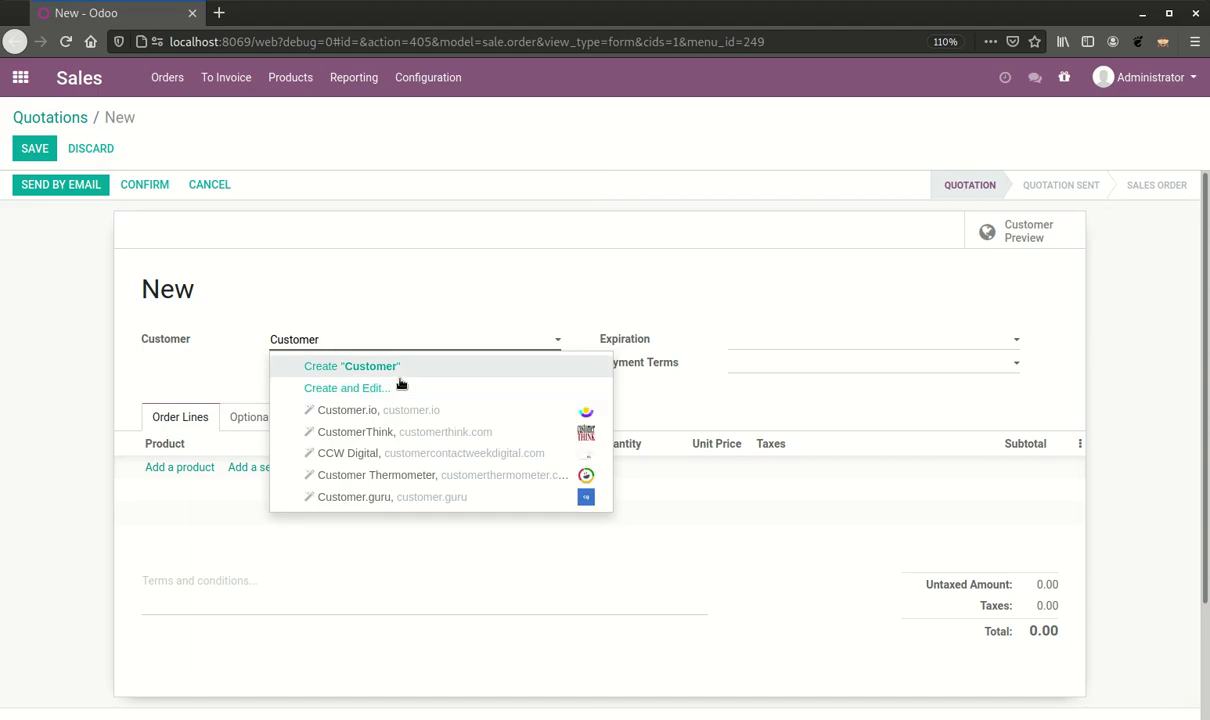
key(Return)
- Add an order line for 15 units of Material to the quotation, save it and confirm the sales order
click(186, 472)
text(Mat)
key(Tab)
key(Tab)
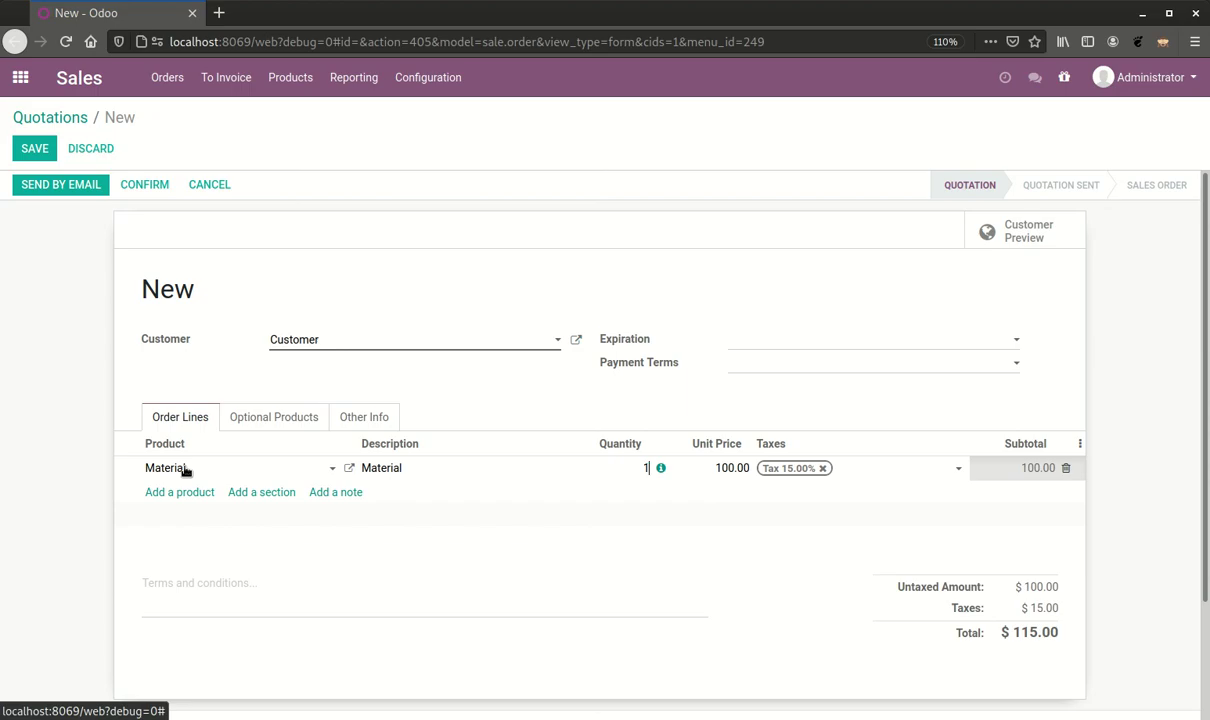
click(632, 418)
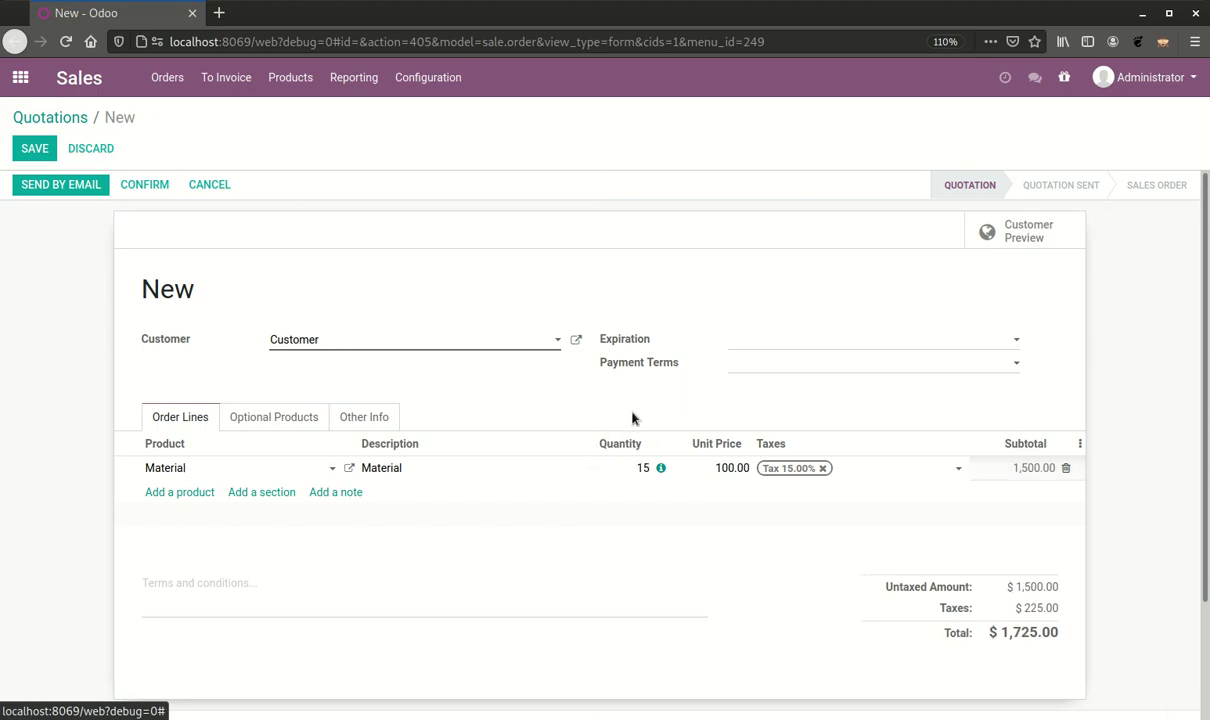
click(22, 149)
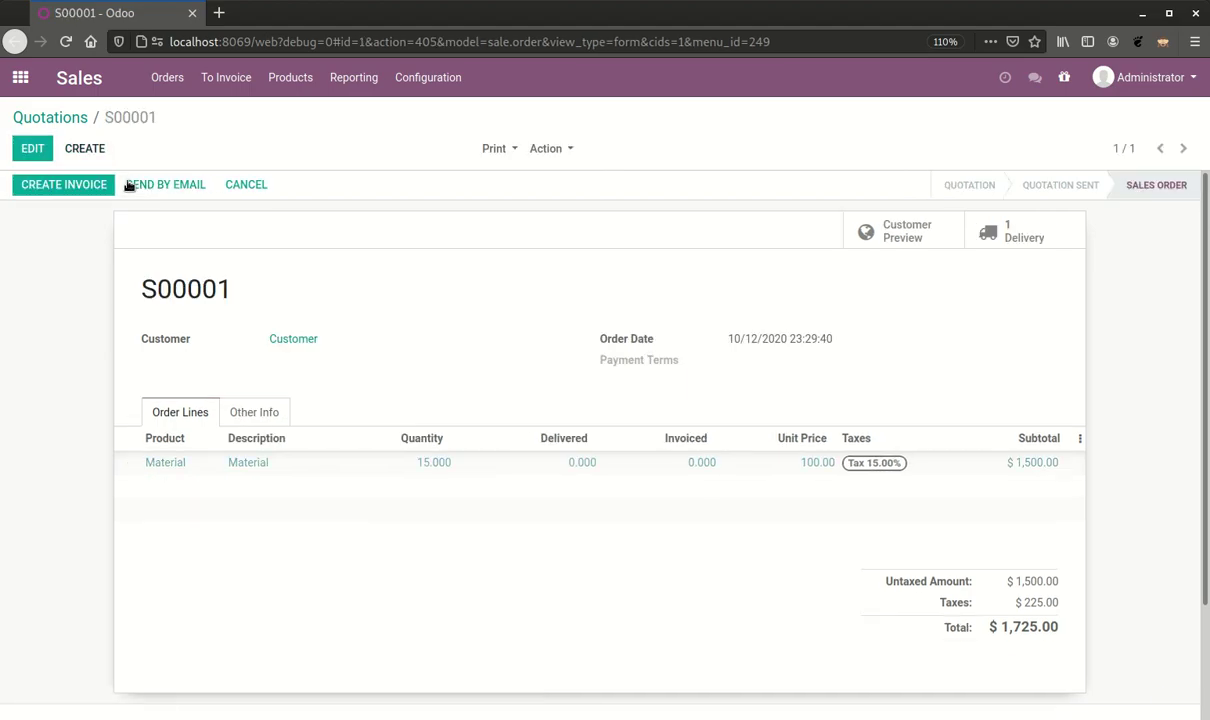
- Open the sales order's delivery and validate it, processing all the quantities
click(93, 189)
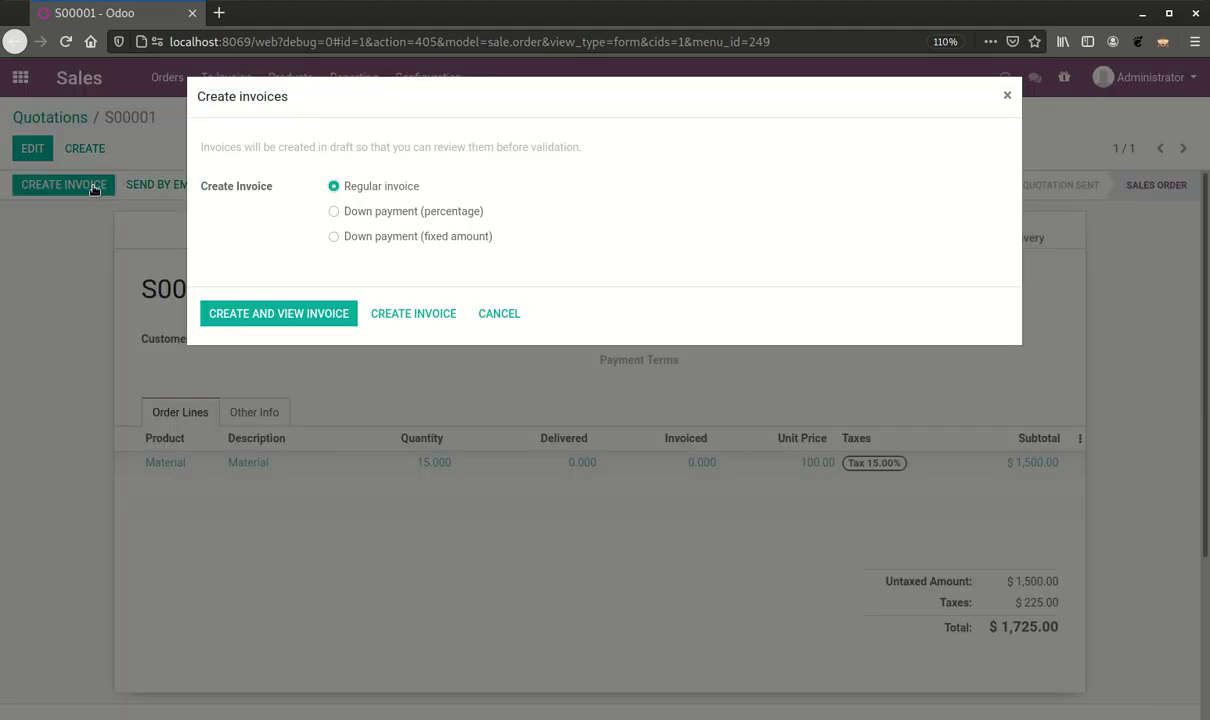
key(Escape)
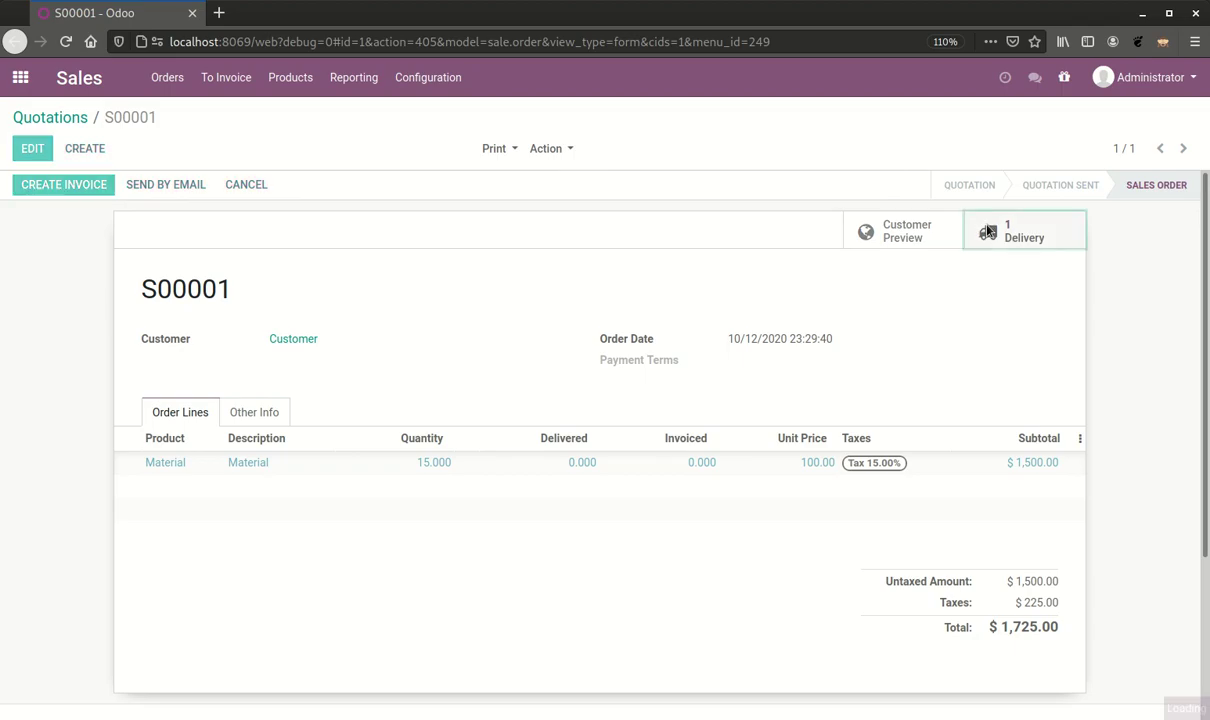
click(58, 190)
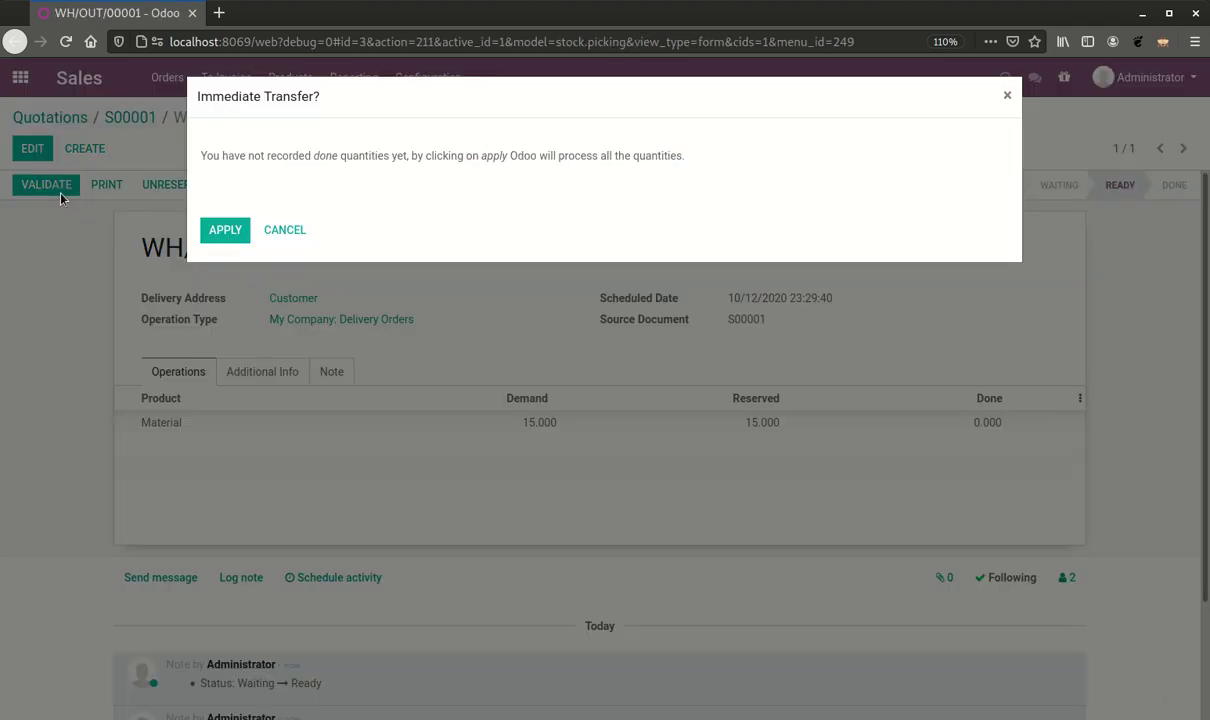
click(215, 234)
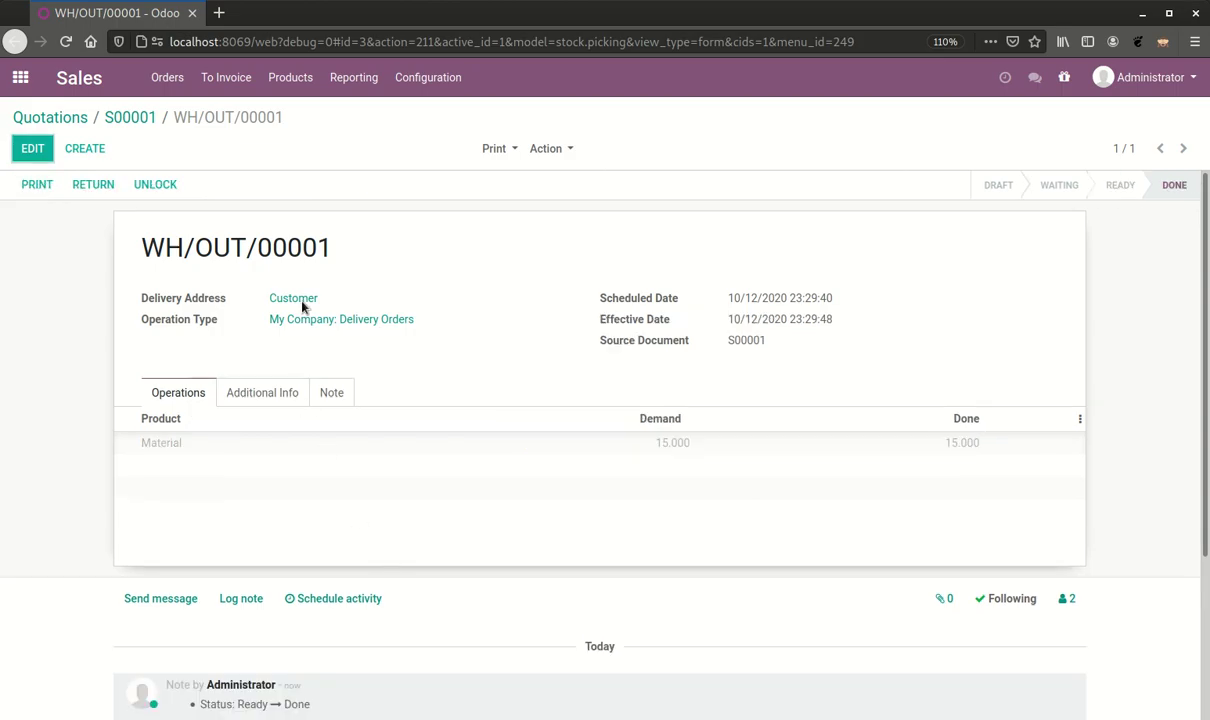
- Switch to Accounting and examine the Profit and Loss report and the Stock Interim (Delivered) account in the Balance Sheet
click(20, 77)
click(782, 229)
click(489, 77)
click(489, 77)
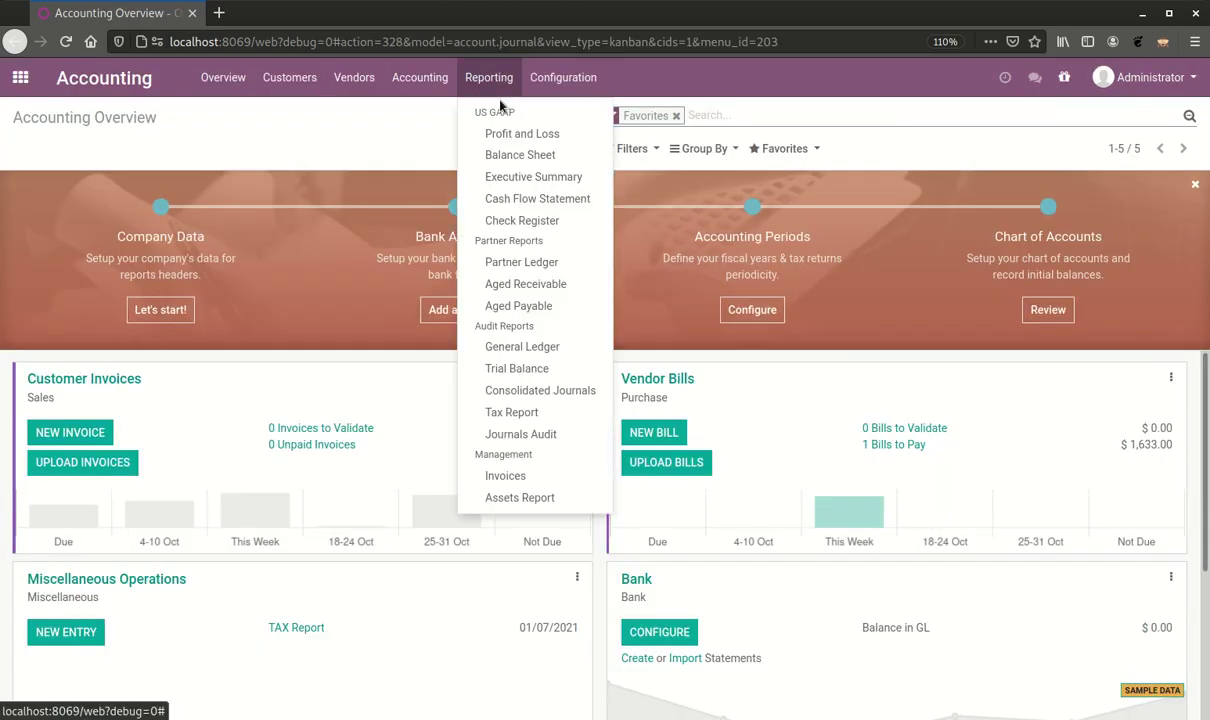
click(510, 141)
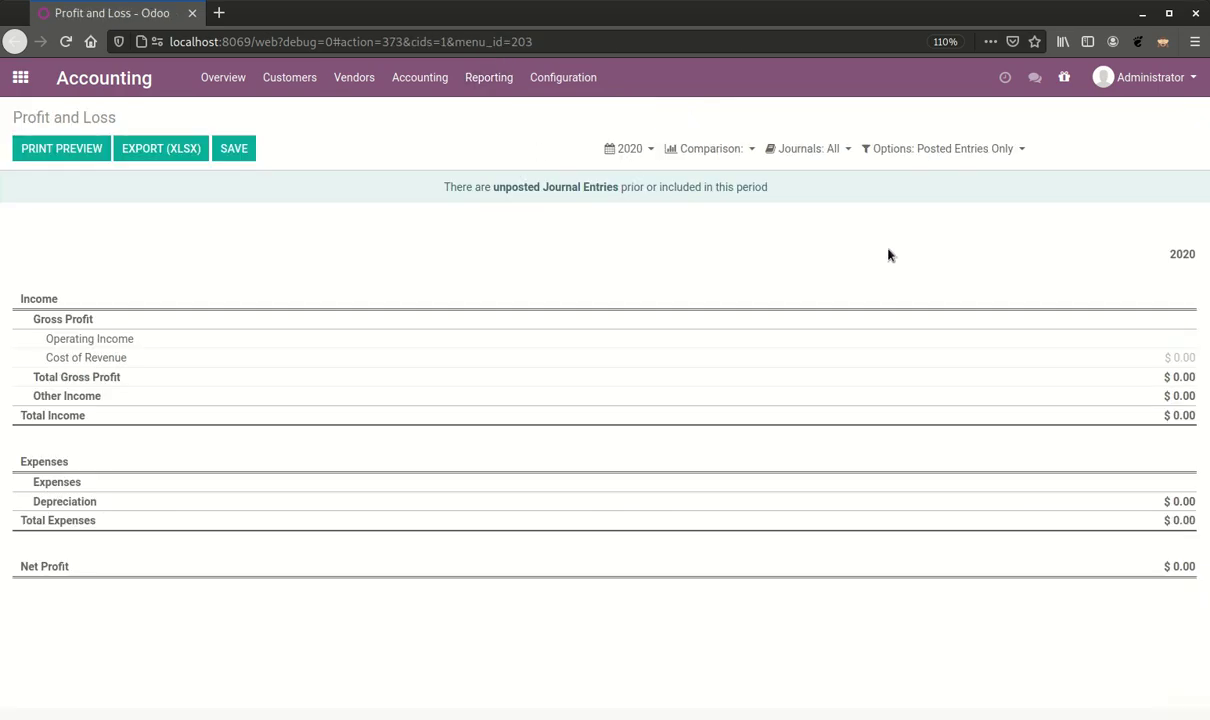
click(489, 77)
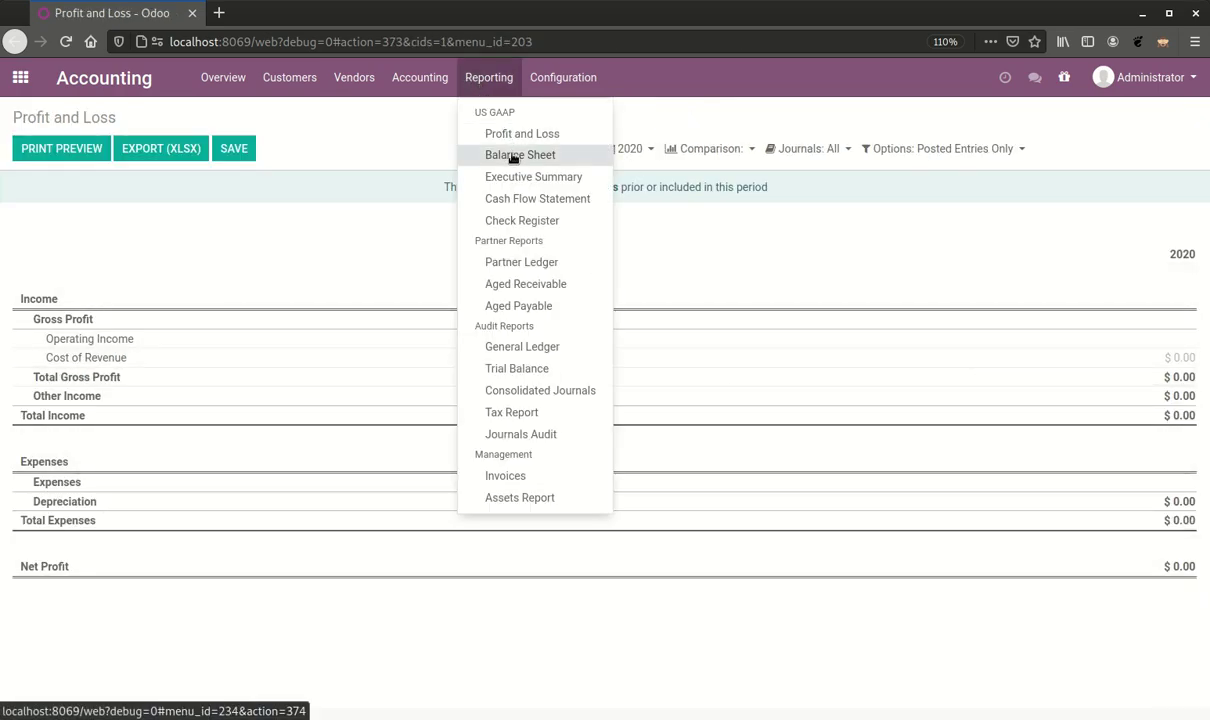
click(505, 155)
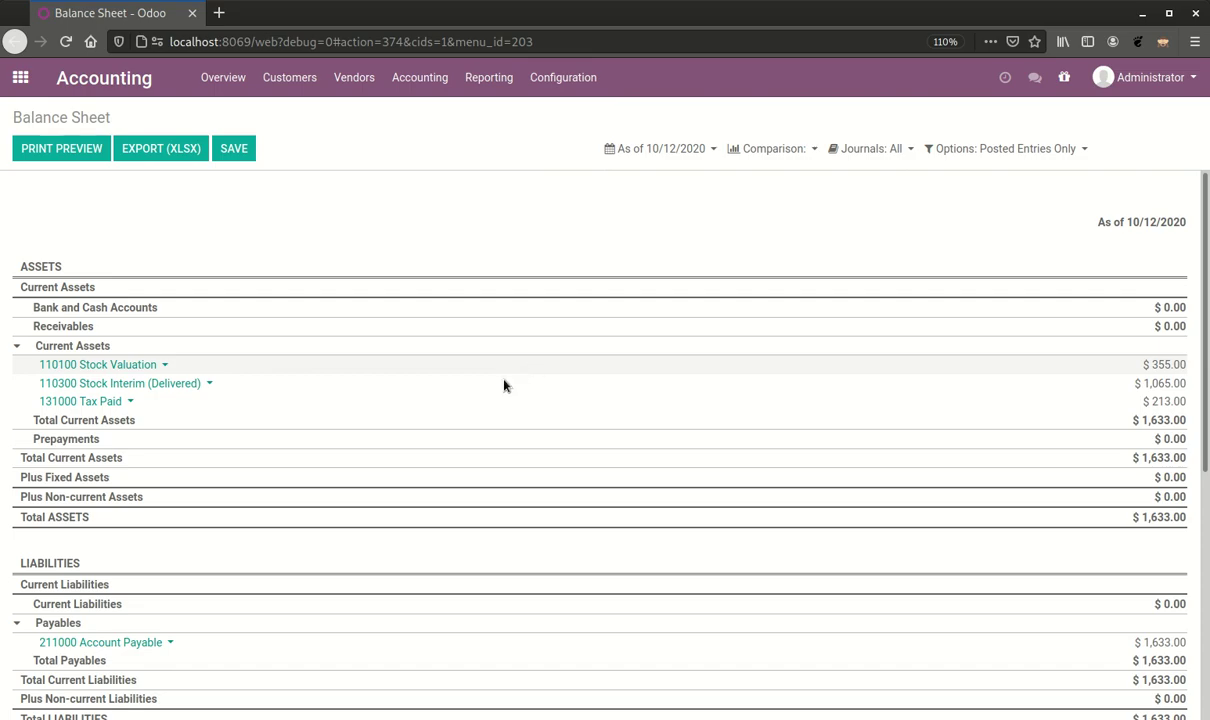
drag(1173, 383, 1190, 389)
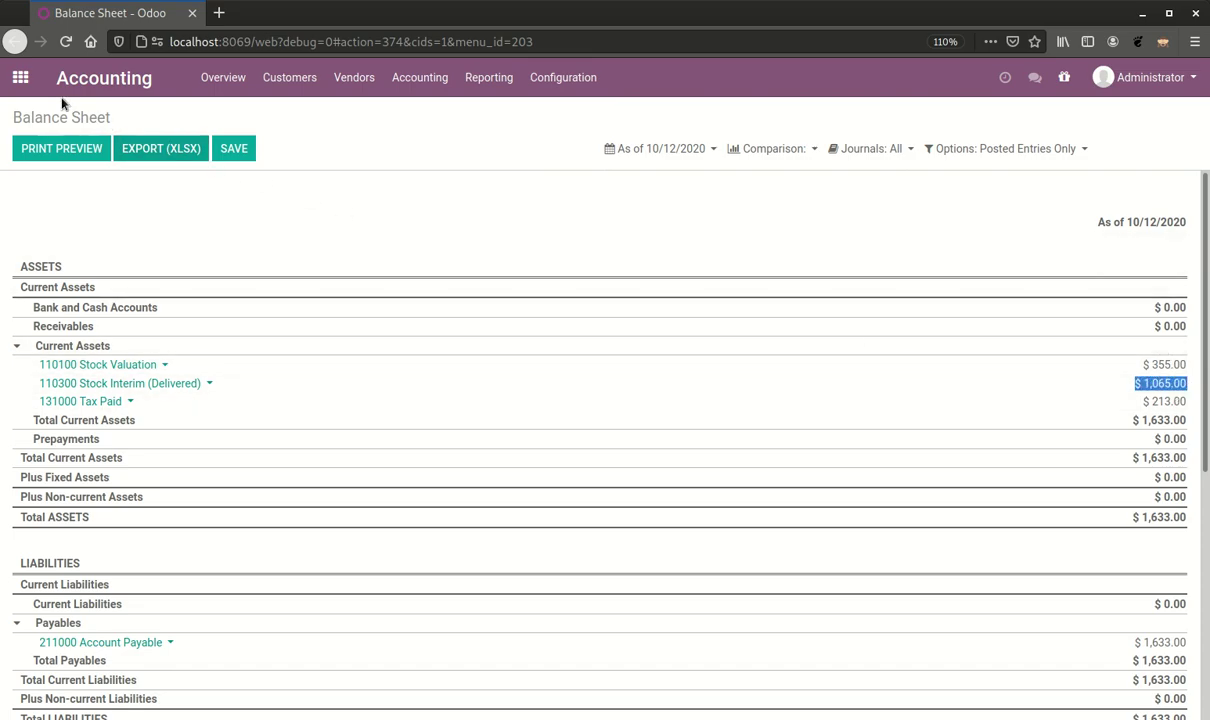
- Switch to Inventory and examine Material's delivery and receipt entries in the Inventory Valuation report
click(21, 78)
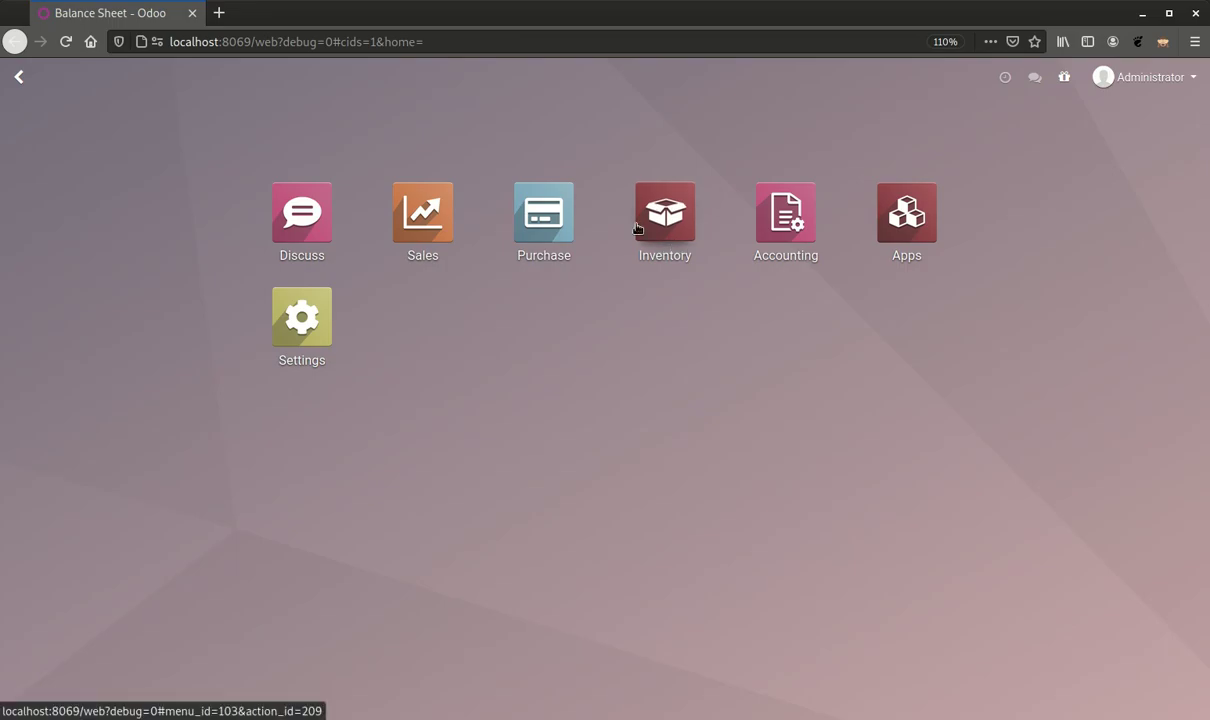
click(638, 228)
click(414, 77)
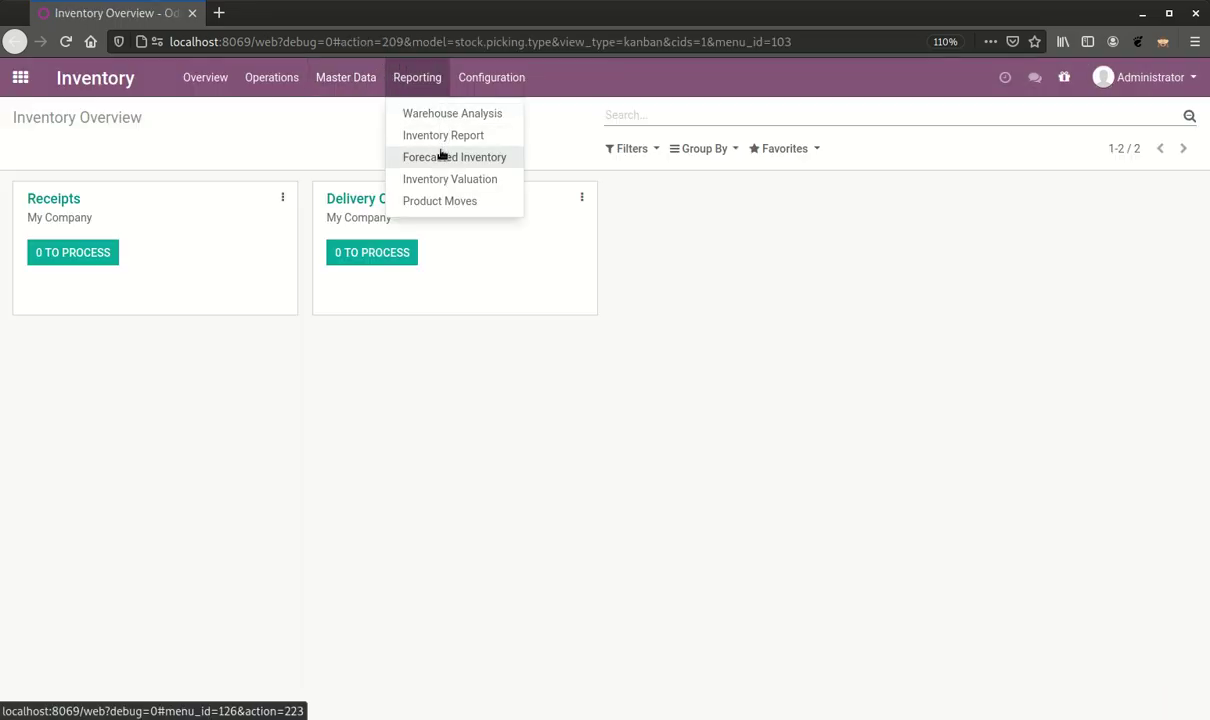
click(437, 180)
click(1076, 226)
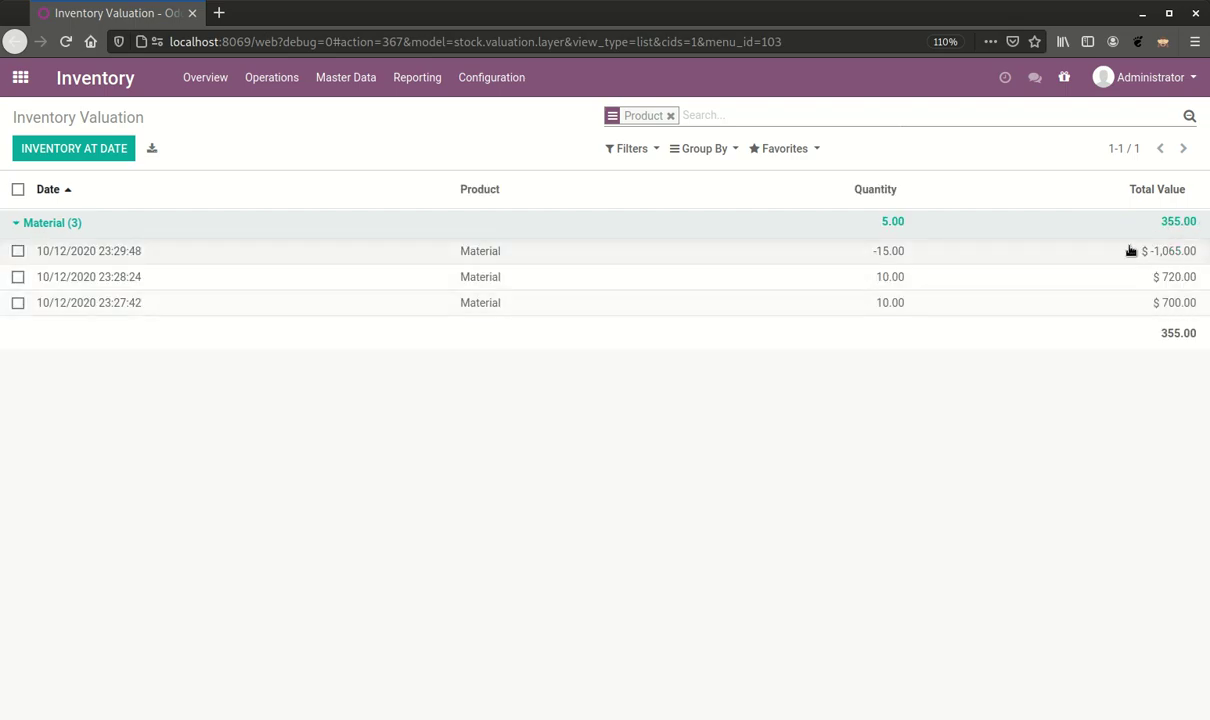
- In Sales, create and post a regular invoice for the Material sales order, and review the Stock Interim (Delivered) and Expenses journal items
click(10, 78)
click(440, 241)
click(440, 405)
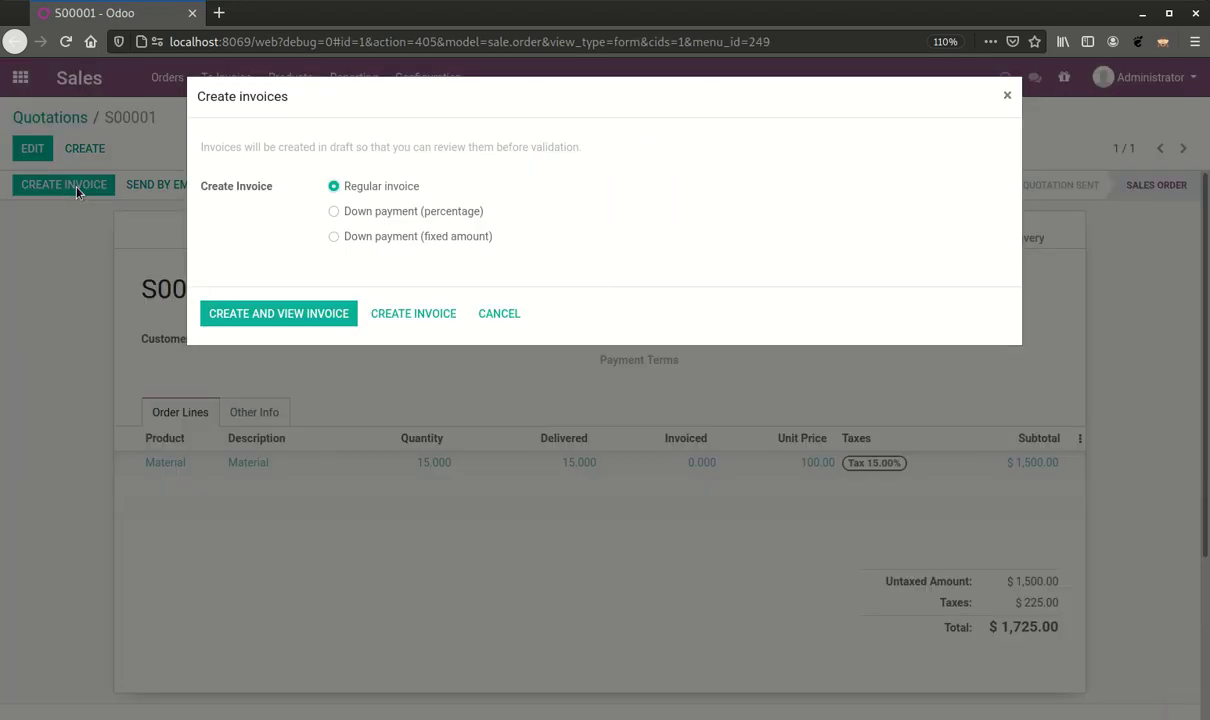
click(268, 313)
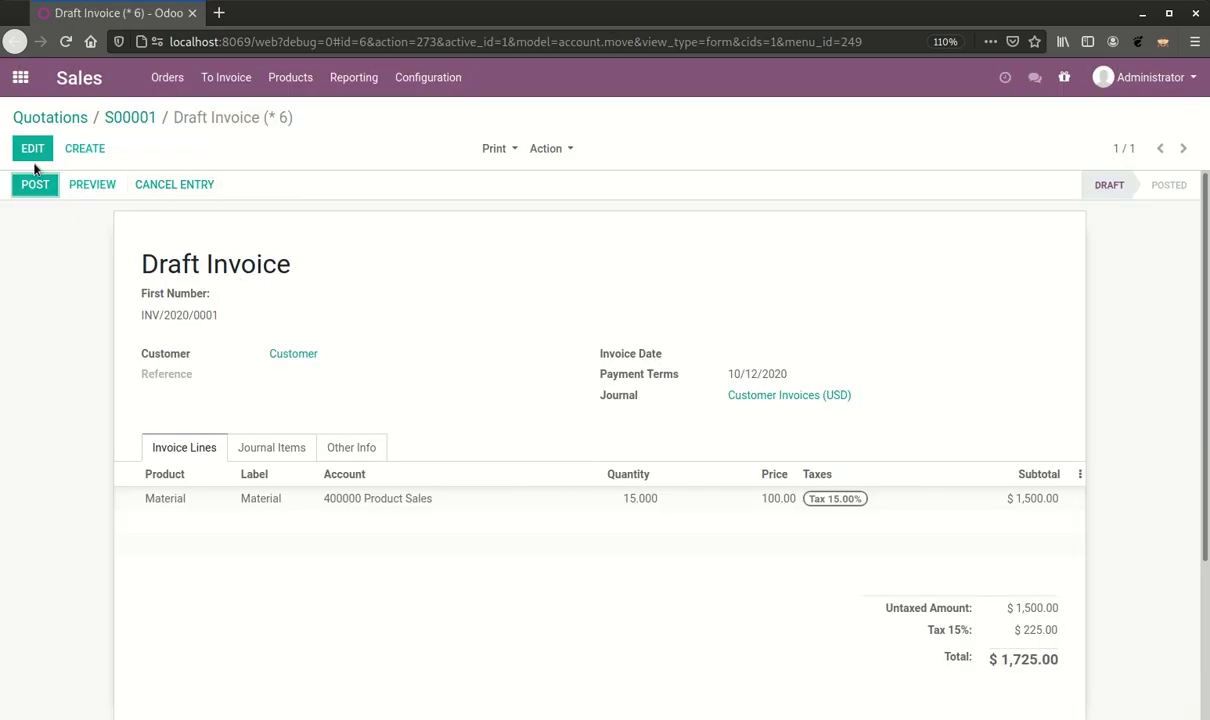
click(33, 186)
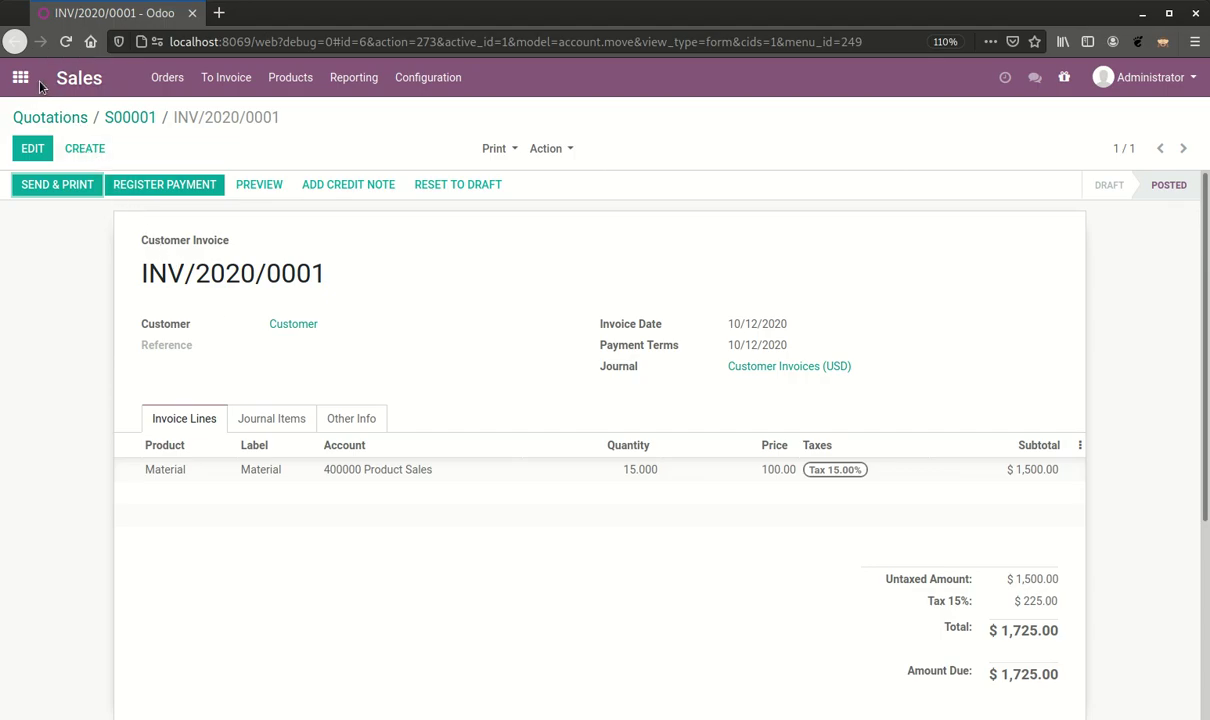
click(262, 420)
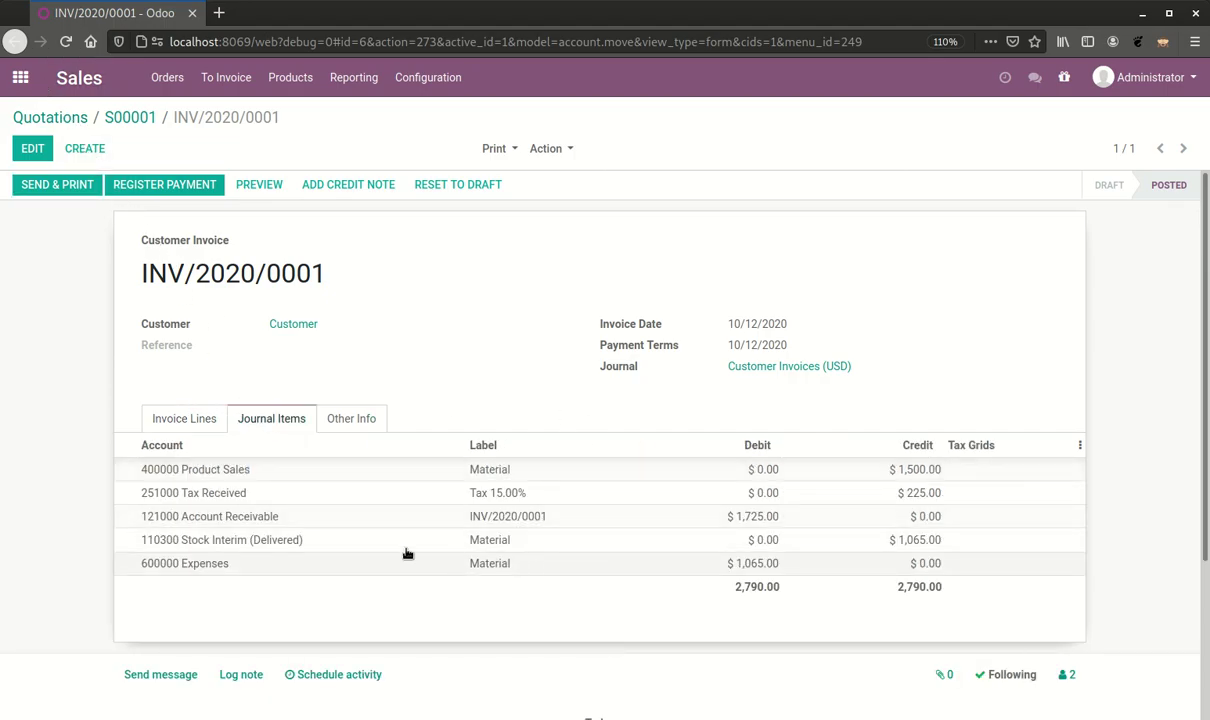
drag(138, 548, 955, 583)
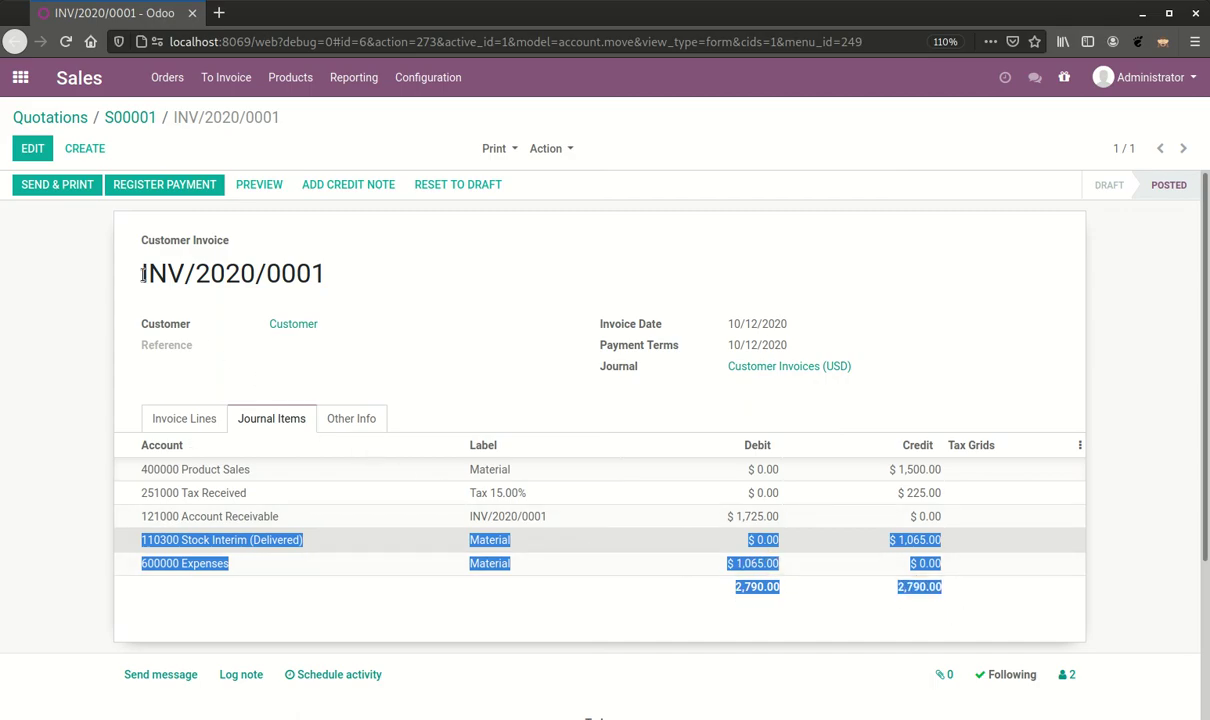
- Switch to Accounting and examine the Stock Valuation and Tax Paid balances in the Balance Sheet
click(20, 77)
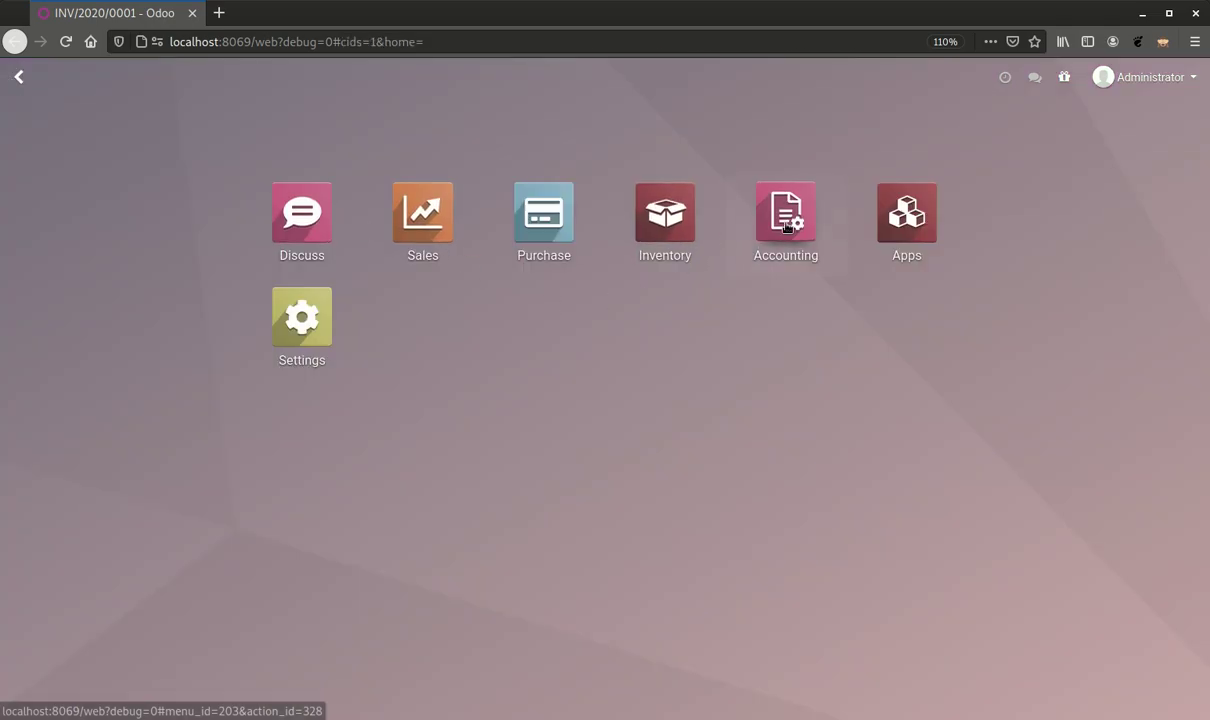
click(786, 215)
click(504, 94)
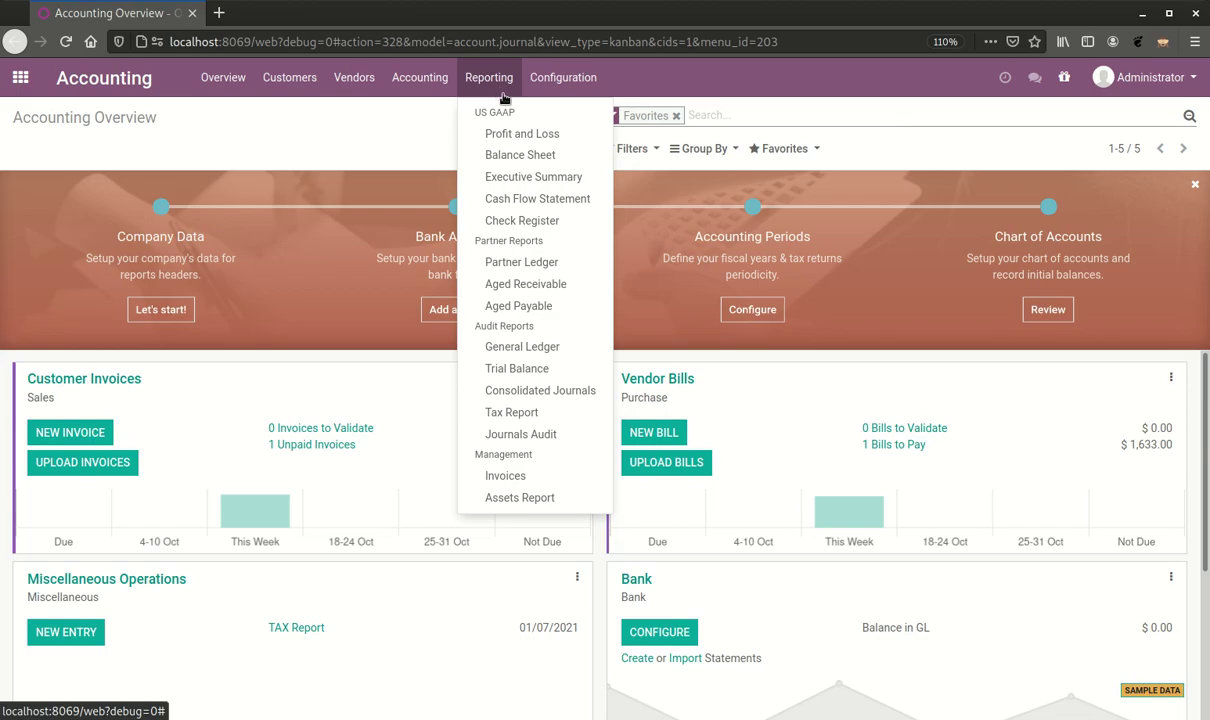
click(515, 155)
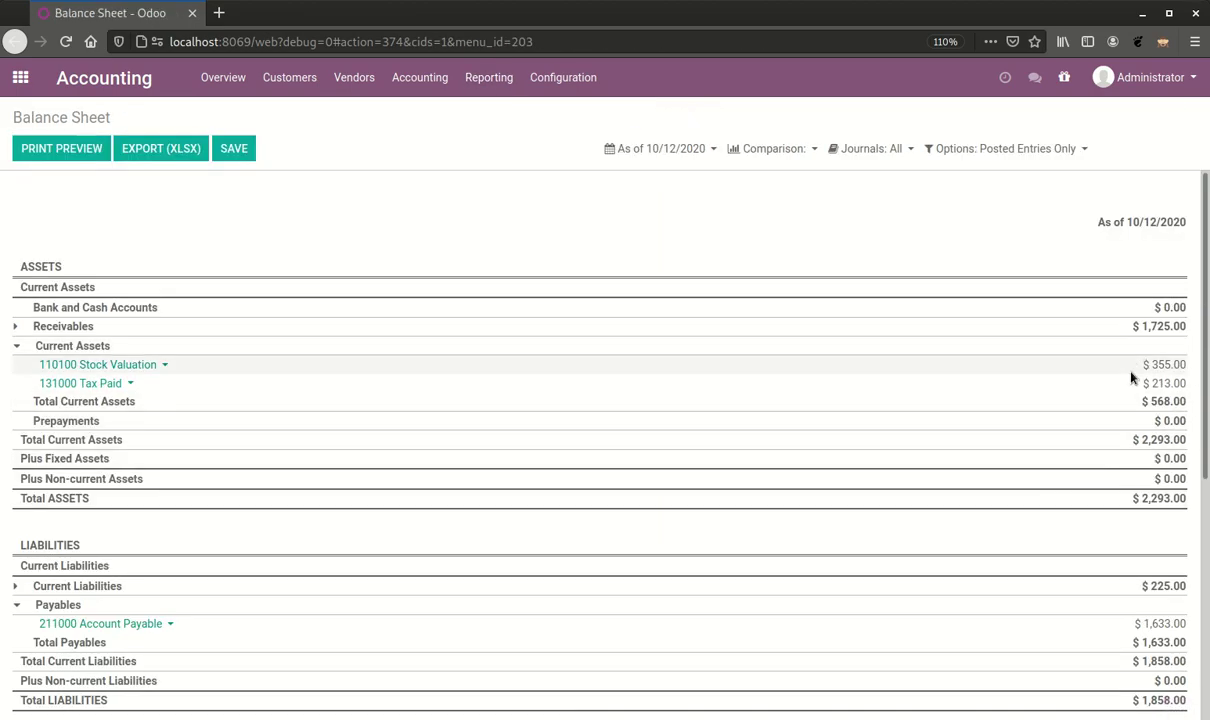
drag(1180, 383, 1153, 366)
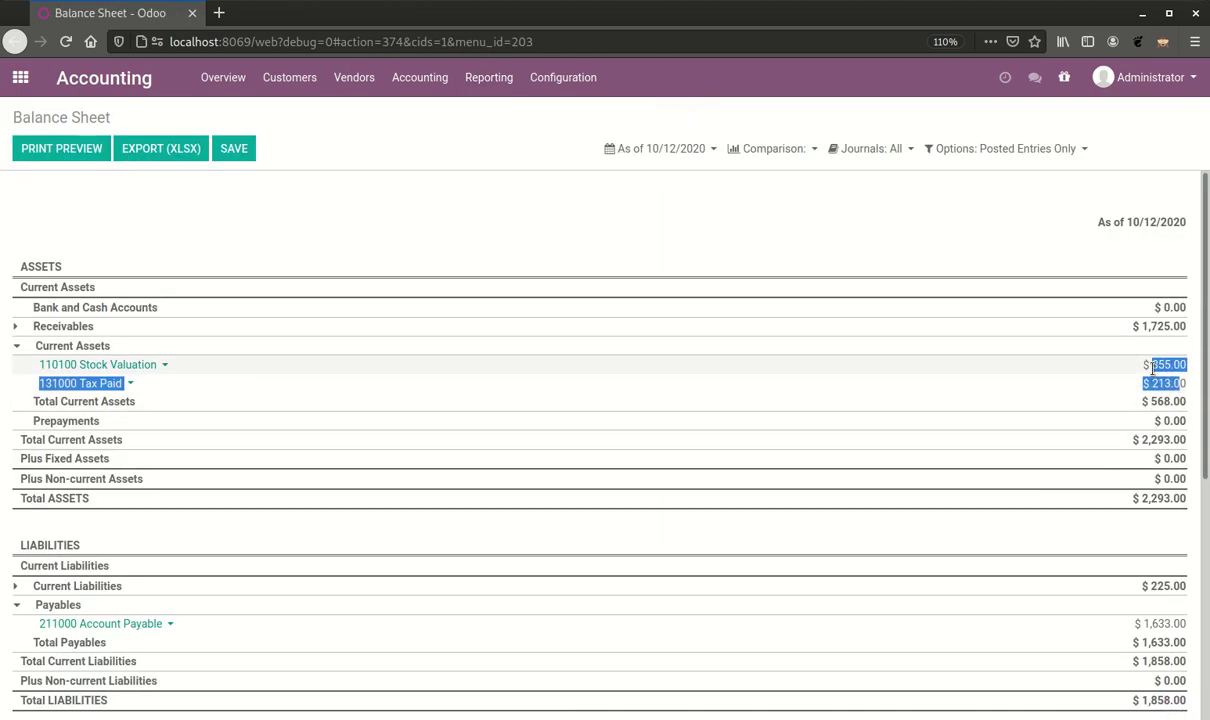
- Open the Profit and Loss report and examine the Product Sales, Expenses and Net Profit amounts
click(489, 77)
click(506, 133)
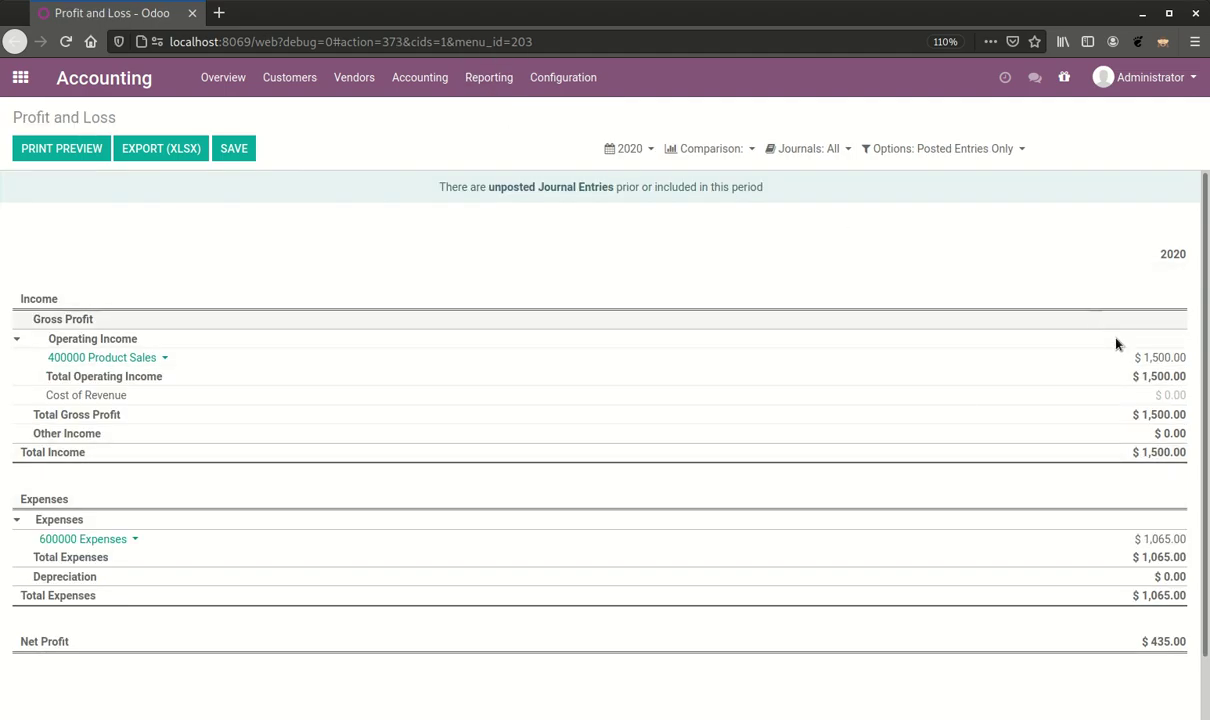
drag(1141, 357, 1190, 395)
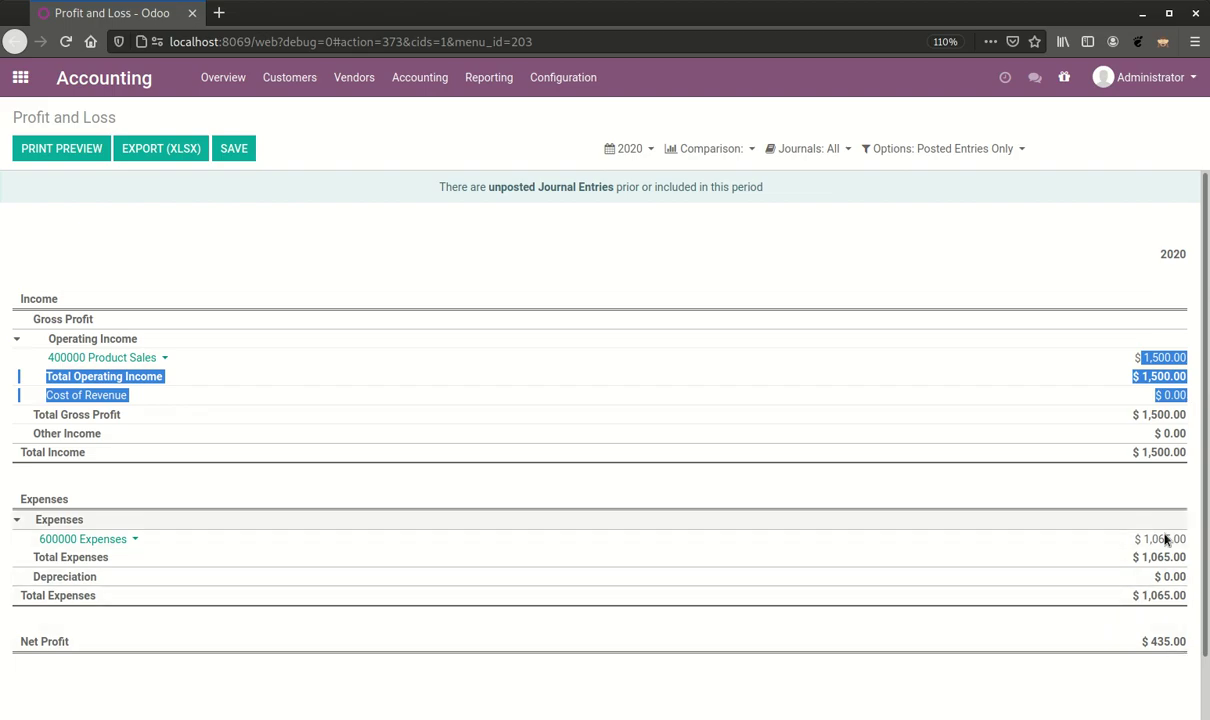
drag(1141, 539, 1167, 578)
drag(1150, 641, 1191, 651)
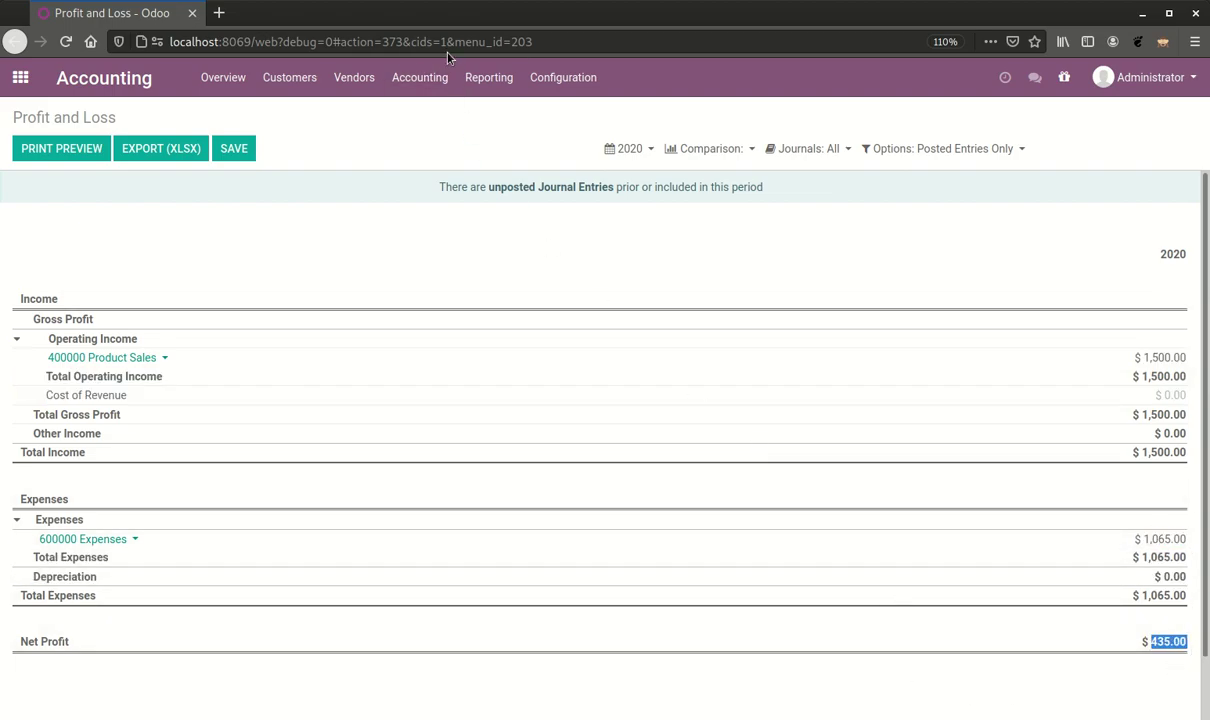
- Switch to Inventory, open the Inventory Valuation report and expand the Material group to review its remaining quantity and total value
click(20, 77)
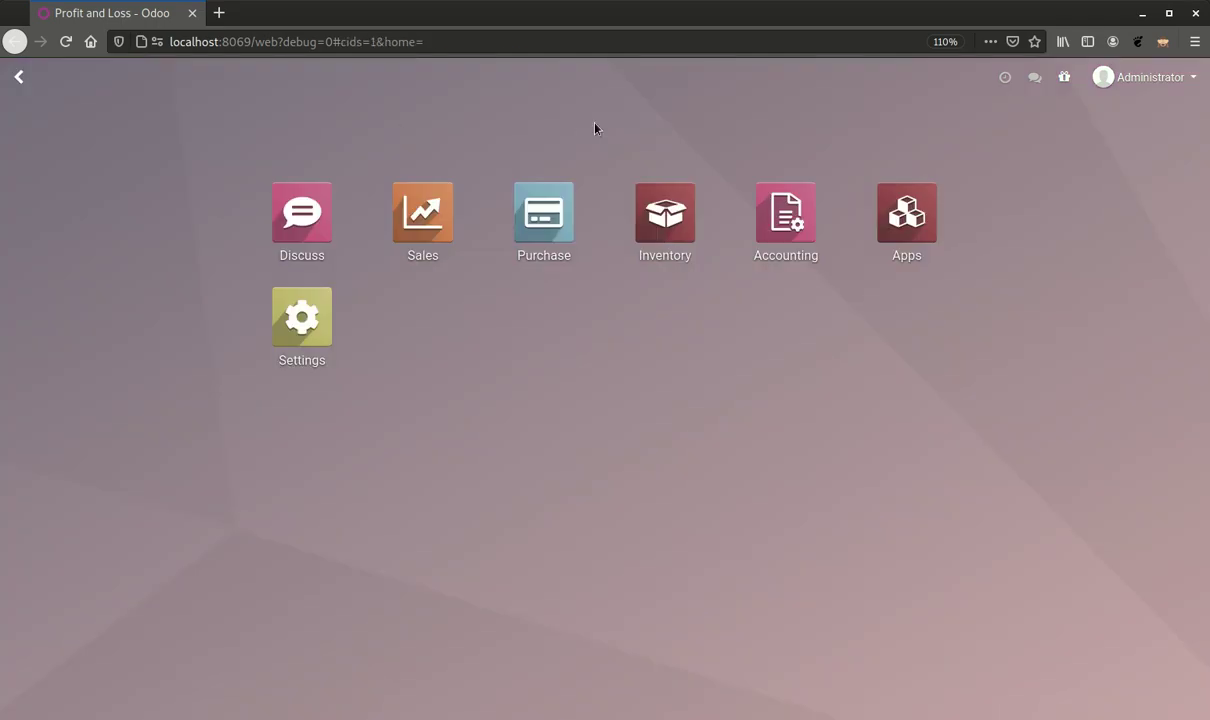
click(650, 207)
click(420, 78)
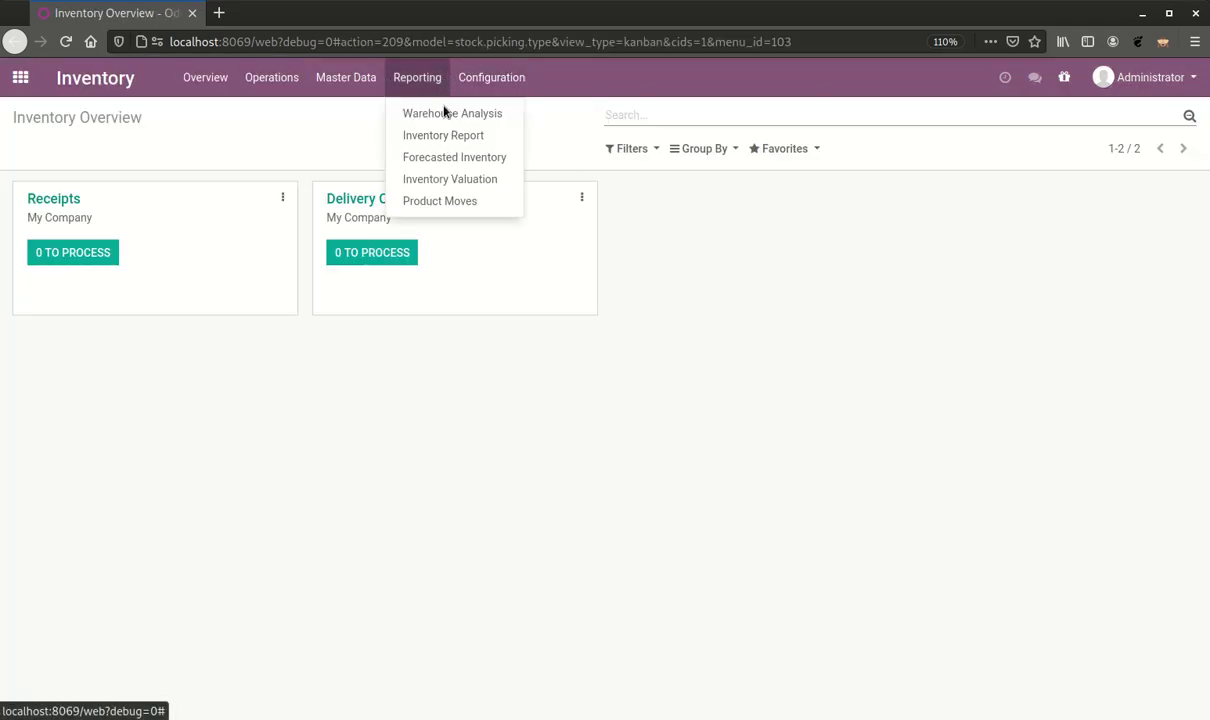
click(441, 181)
click(386, 221)
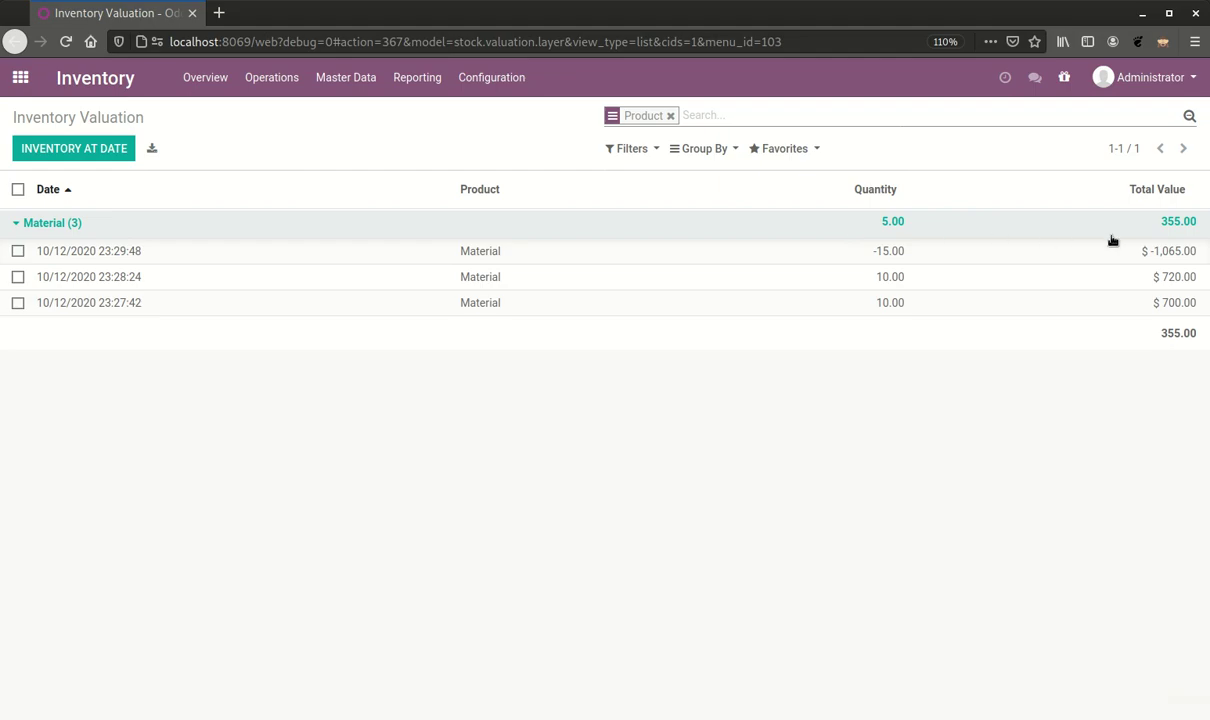